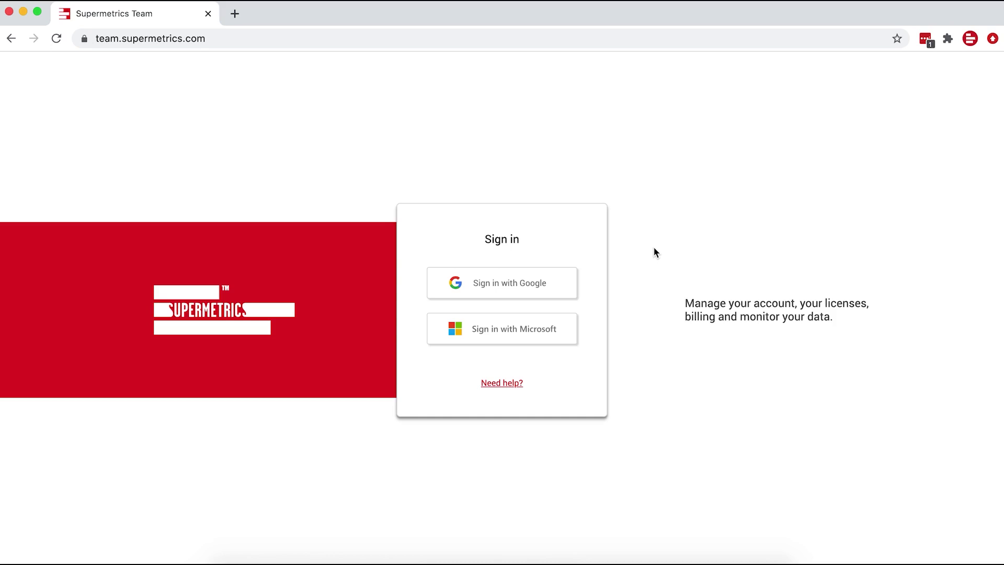
Sign in to Supermetrics with the Google account and go to the Query Manager
left_click(564, 285)
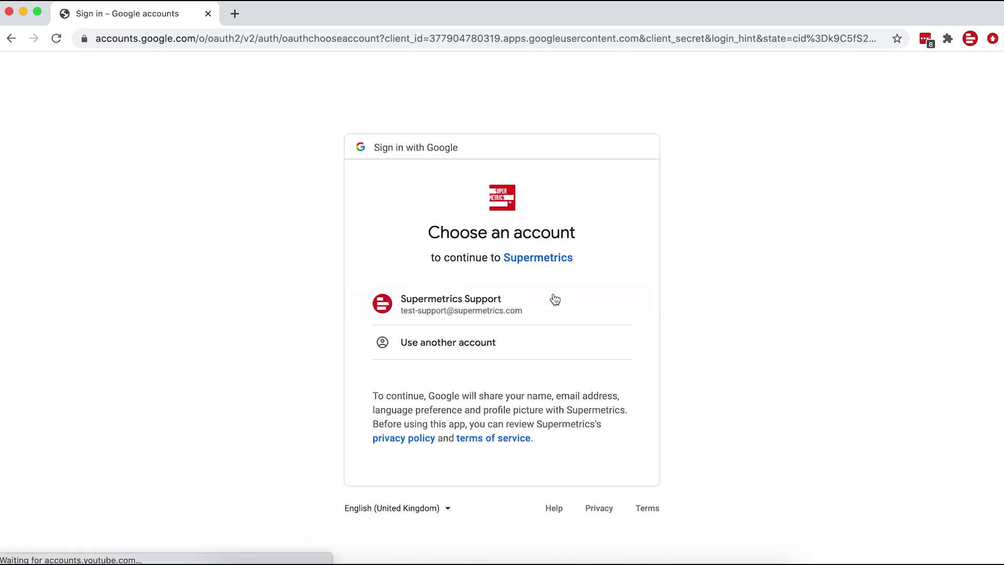
left_click(555, 299)
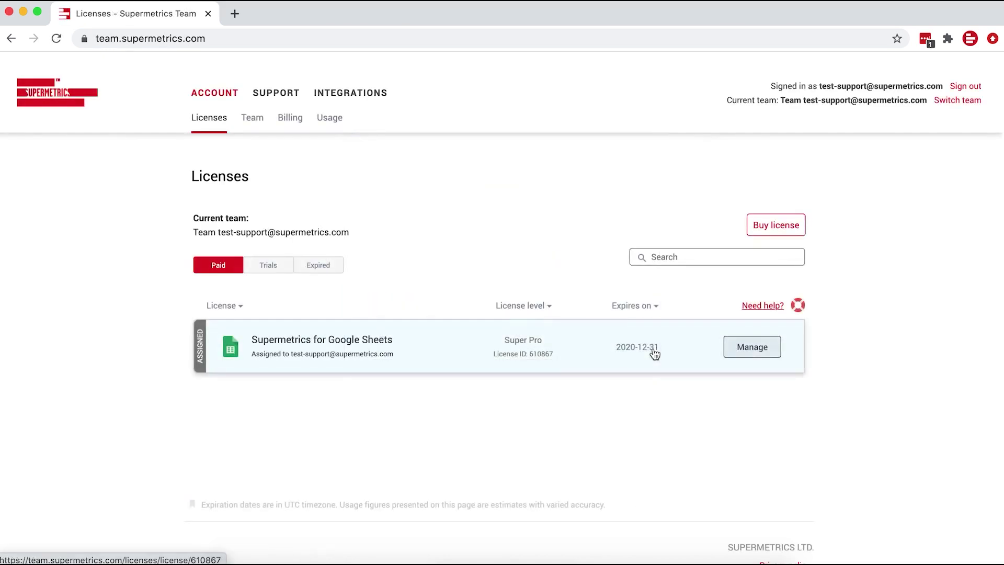
mouse_move(389, 98)
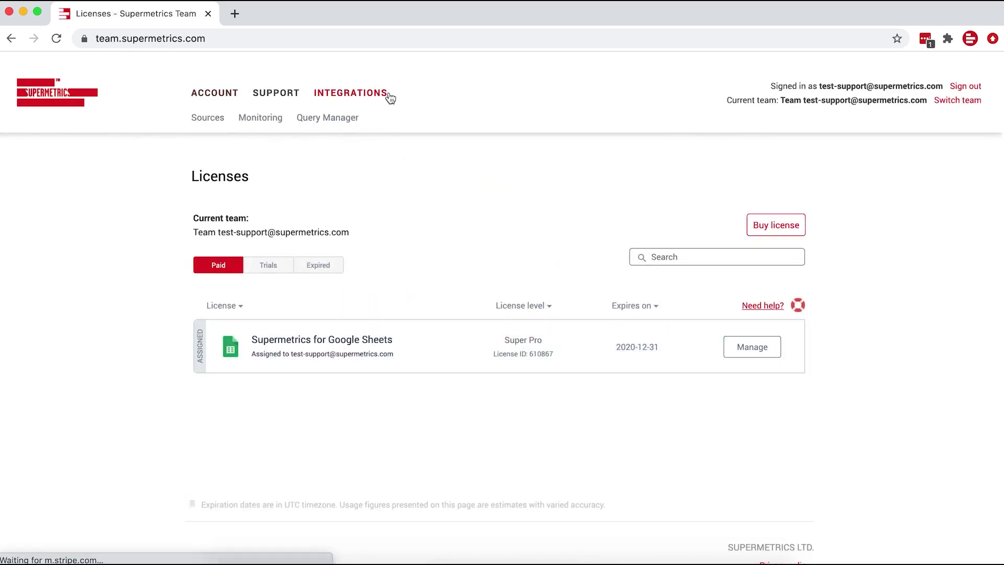
left_click(357, 119)
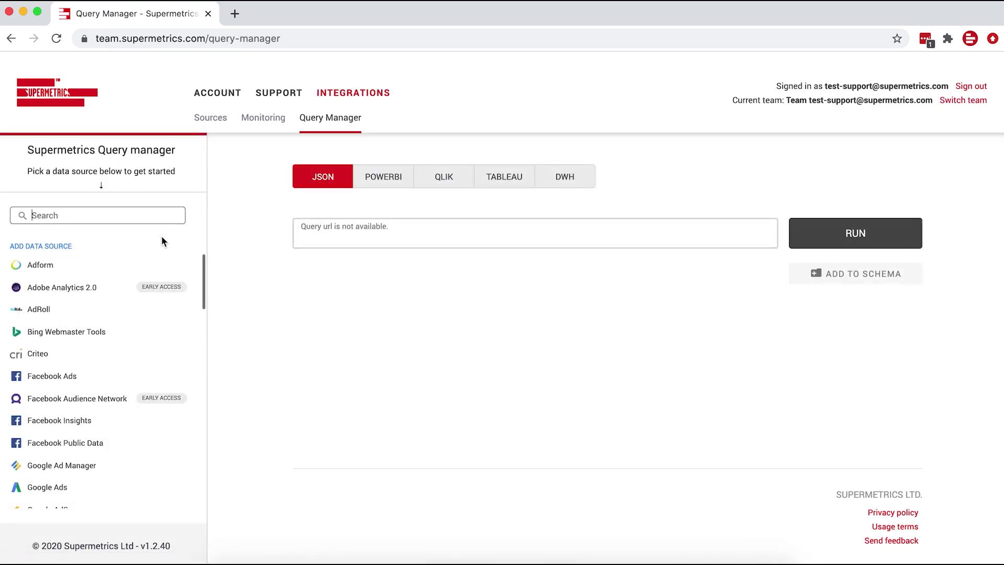
Pick Google Ads from the data source list
scroll(164, 262, "down", 8)
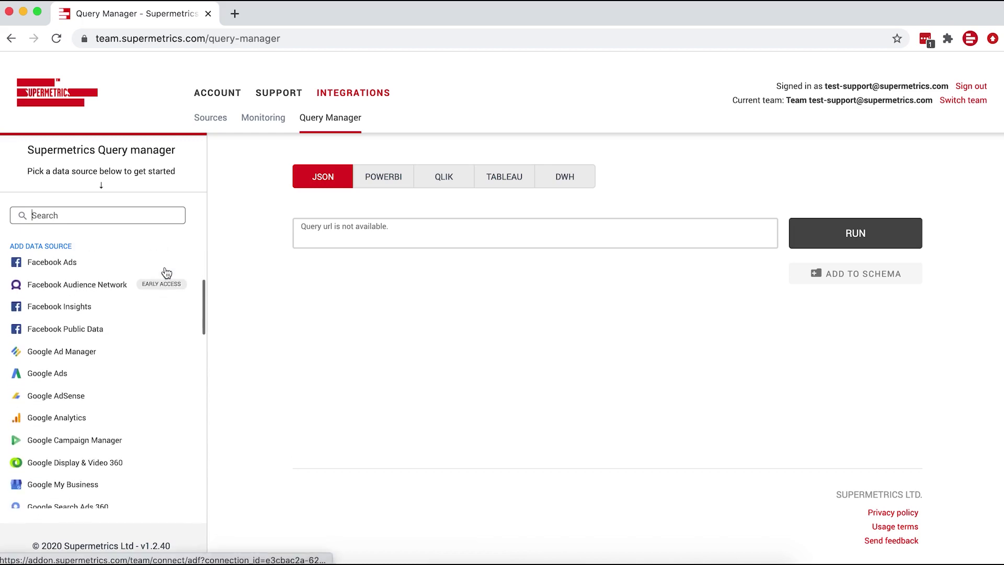
scroll(167, 273, "down", 5)
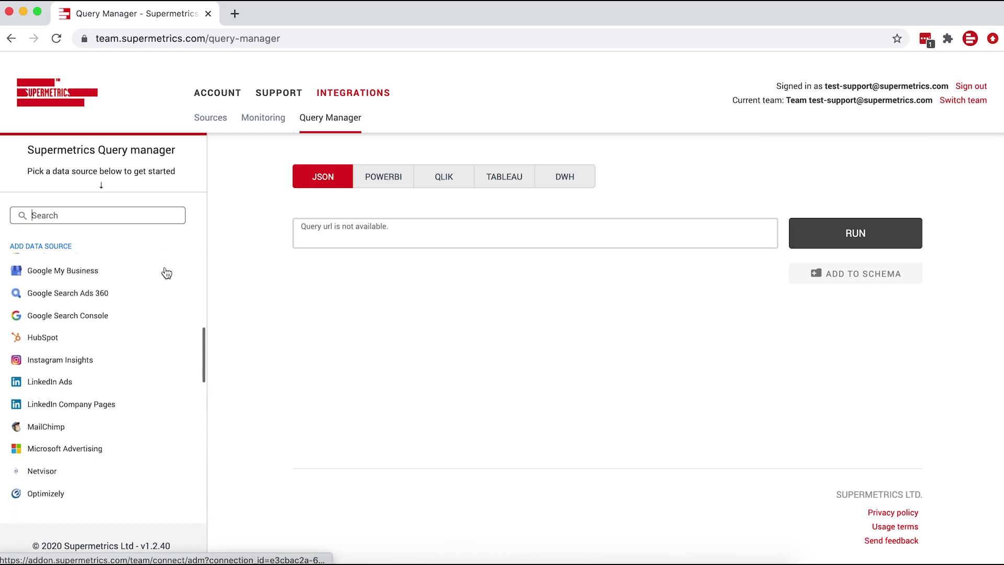
scroll(166, 273, "up", 4)
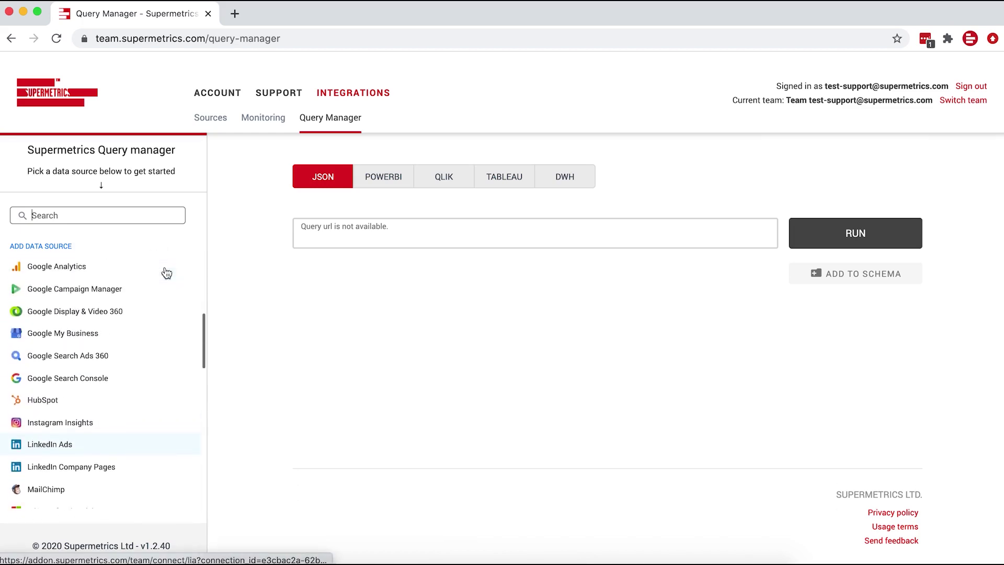
scroll(165, 273, "up", 3)
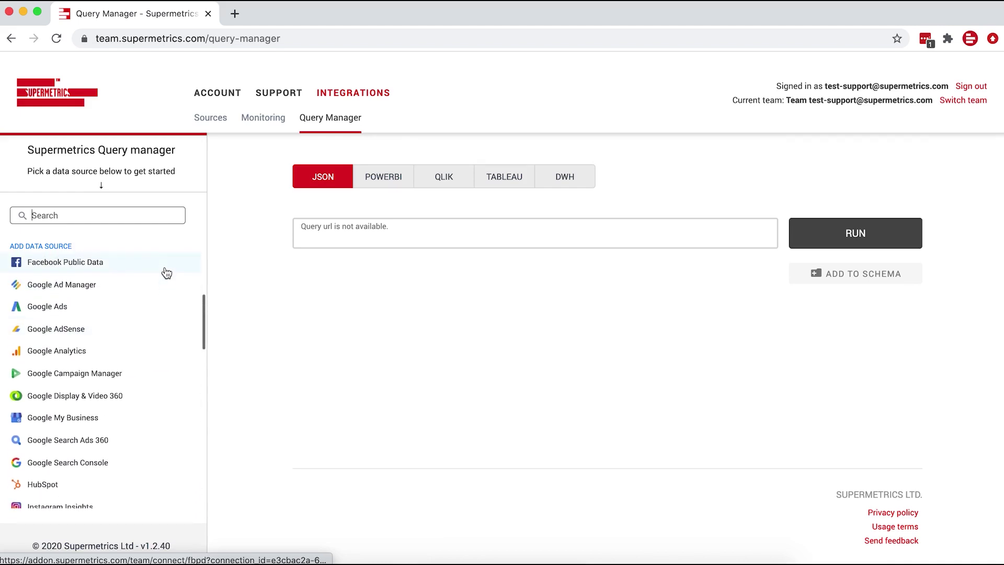
left_click(116, 312)
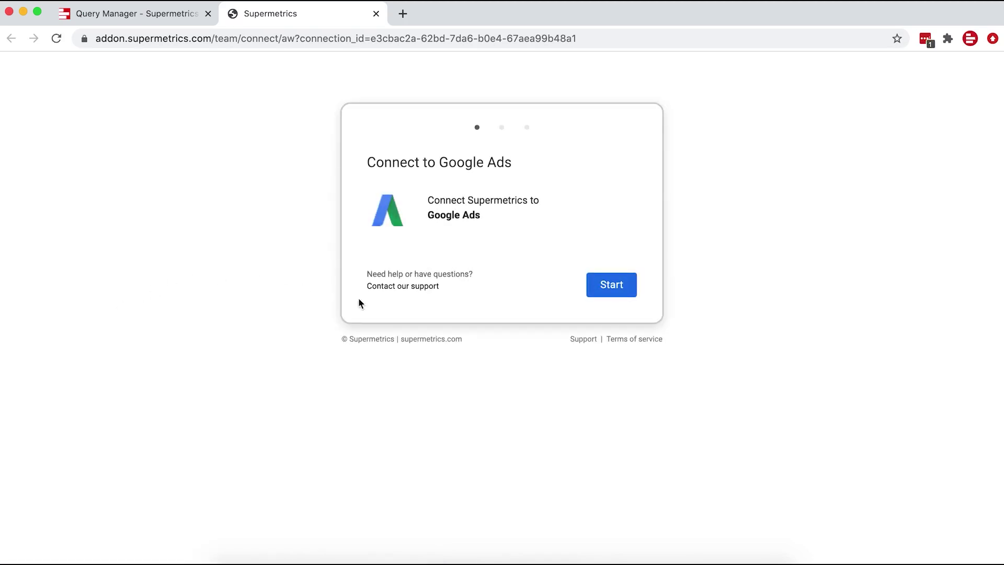
Connect Google Ads and allow Supermetrics access on the Google consent page
left_click(592, 291)
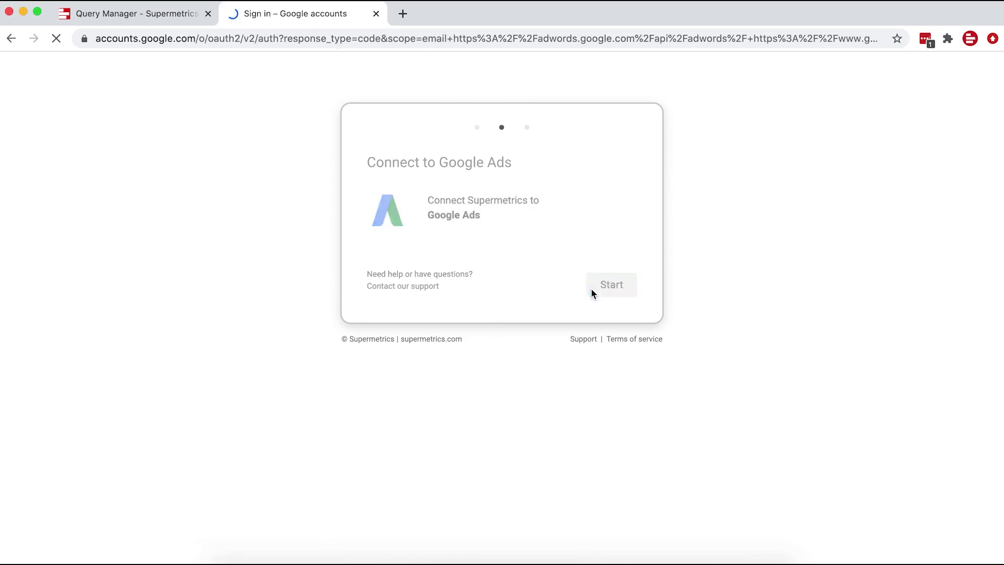
left_click(620, 476)
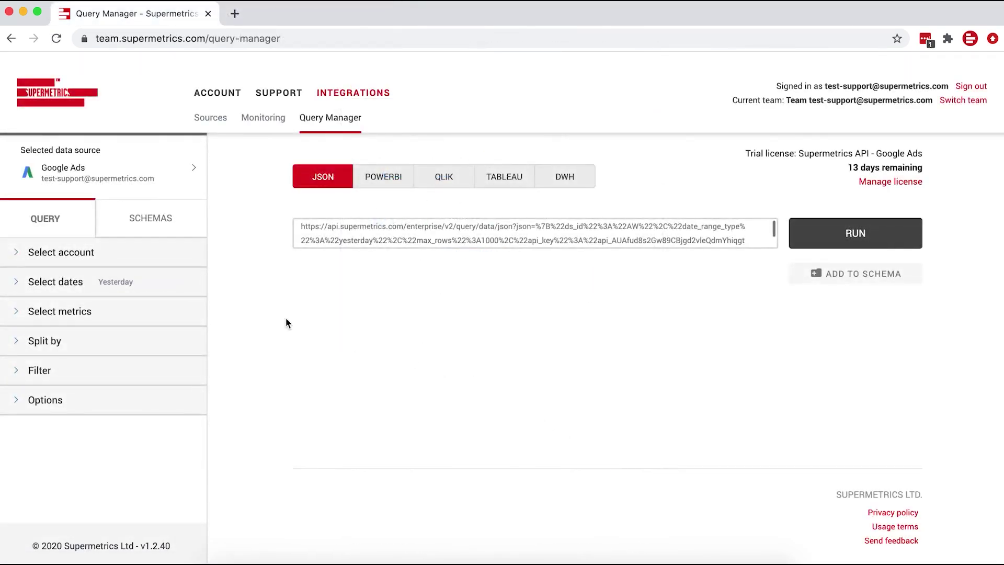
Choose the Supermetrics ad account for the Google Ads query
left_click(157, 257)
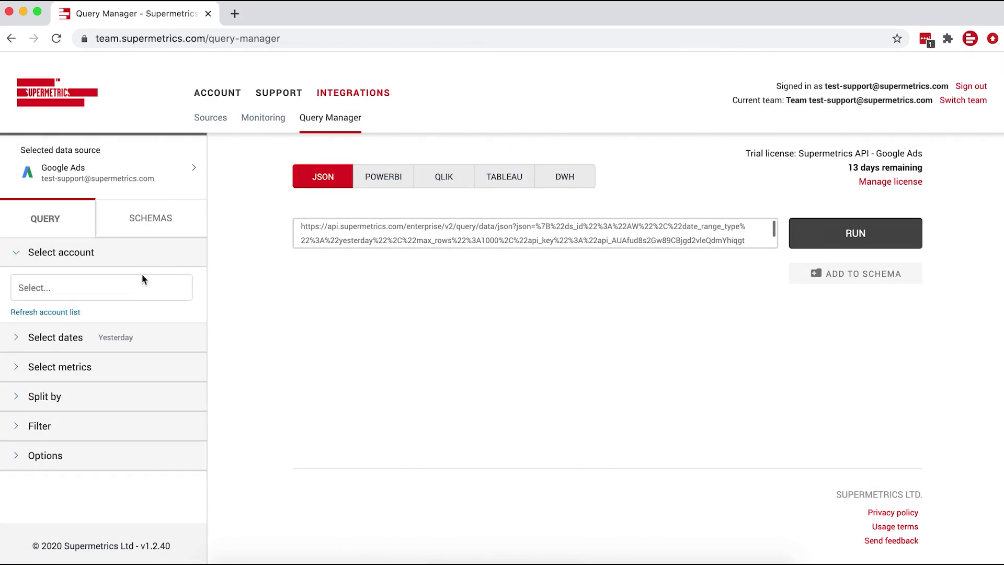
left_click(134, 289)
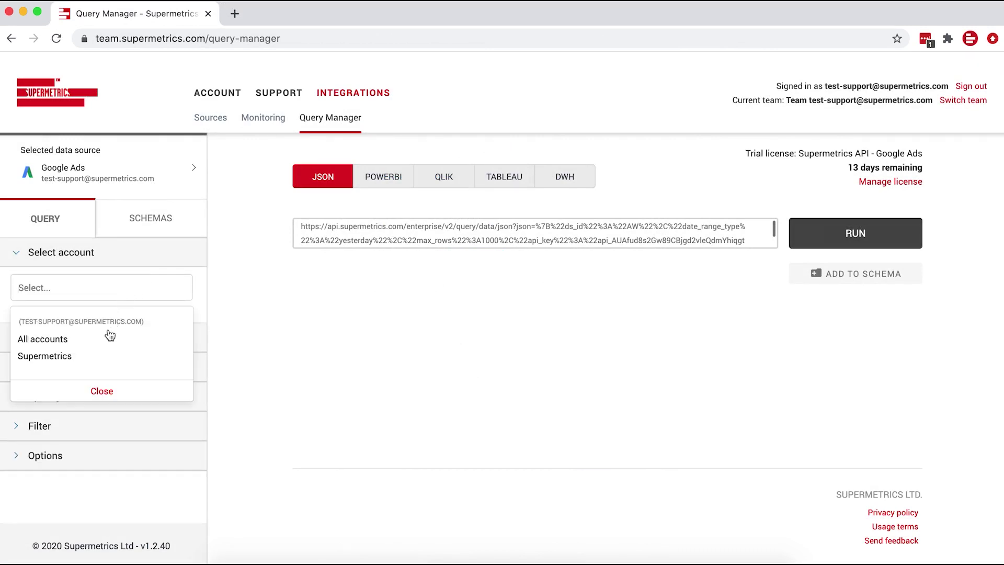
left_click(101, 354)
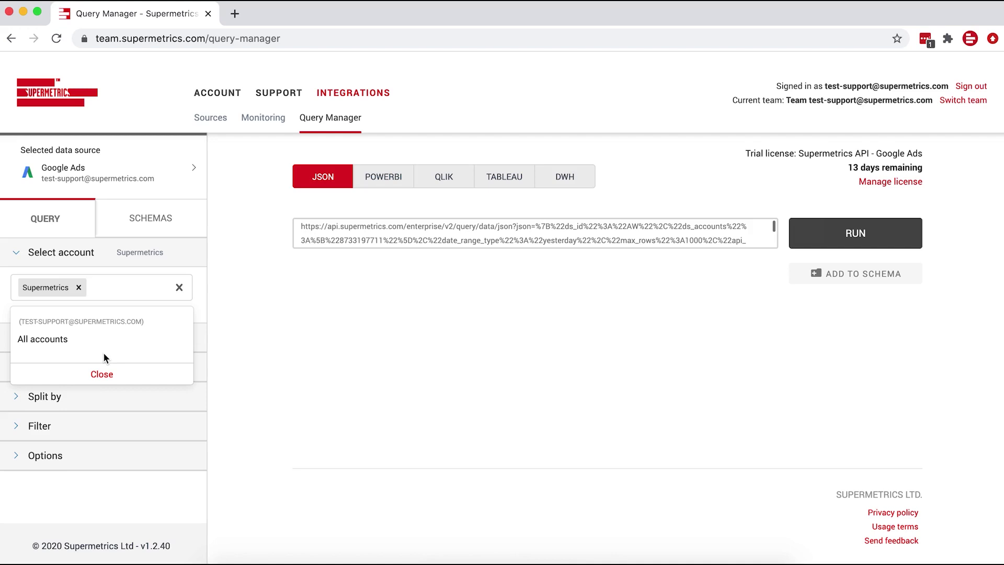
left_click(16, 257)
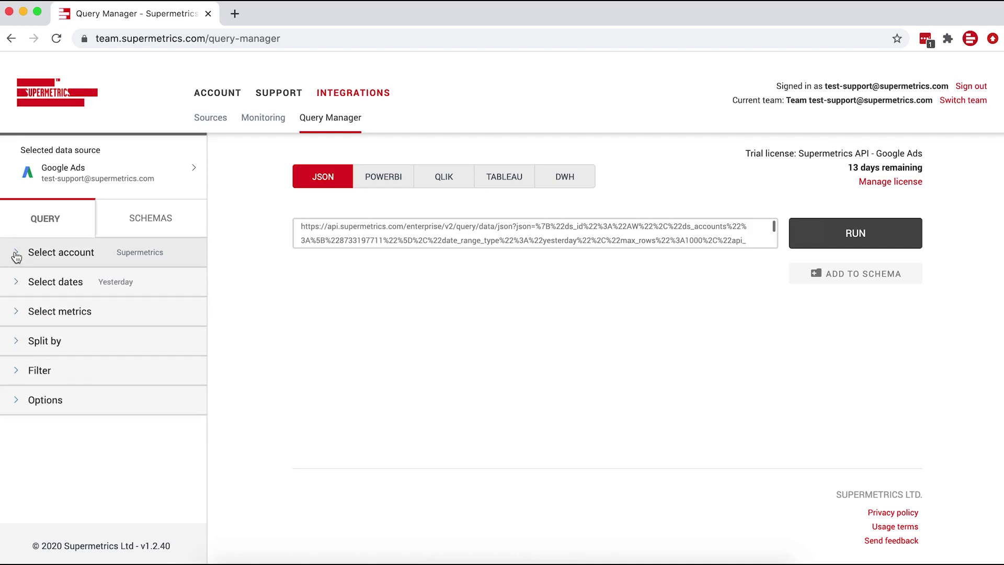
Keep the query's date range at Yesterday (2020-08-23)
left_click(16, 282)
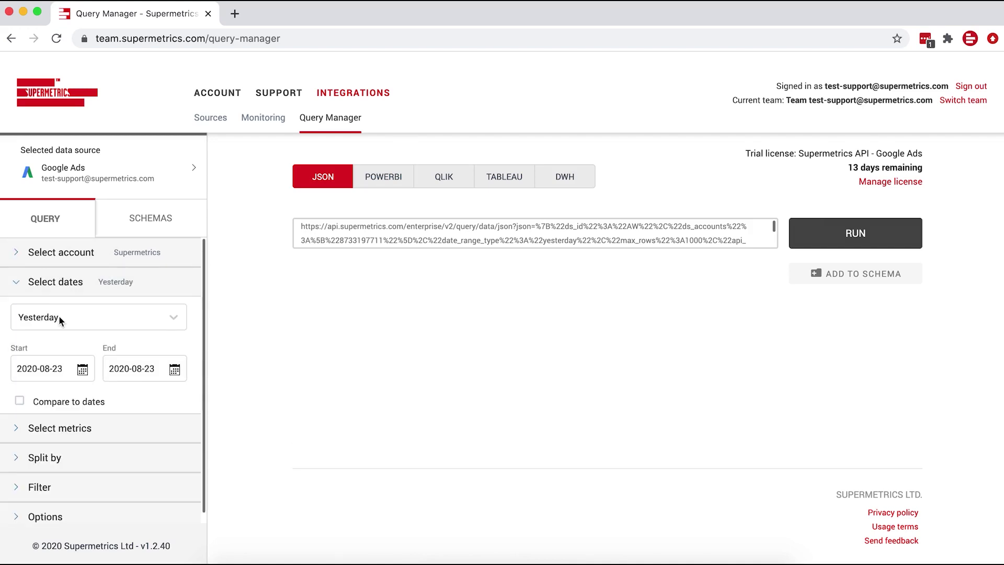
left_click(173, 317)
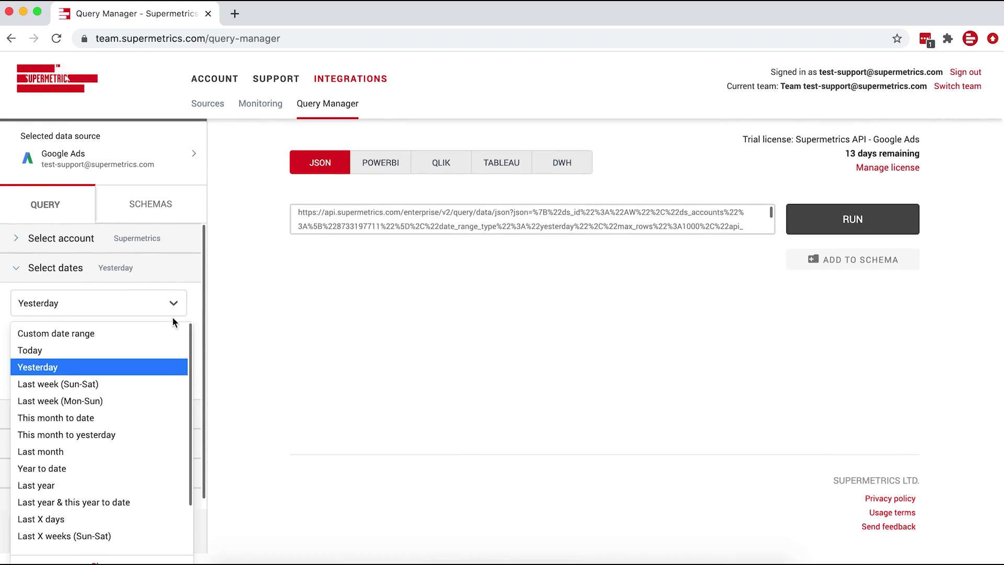
scroll(156, 385, "down", 2)
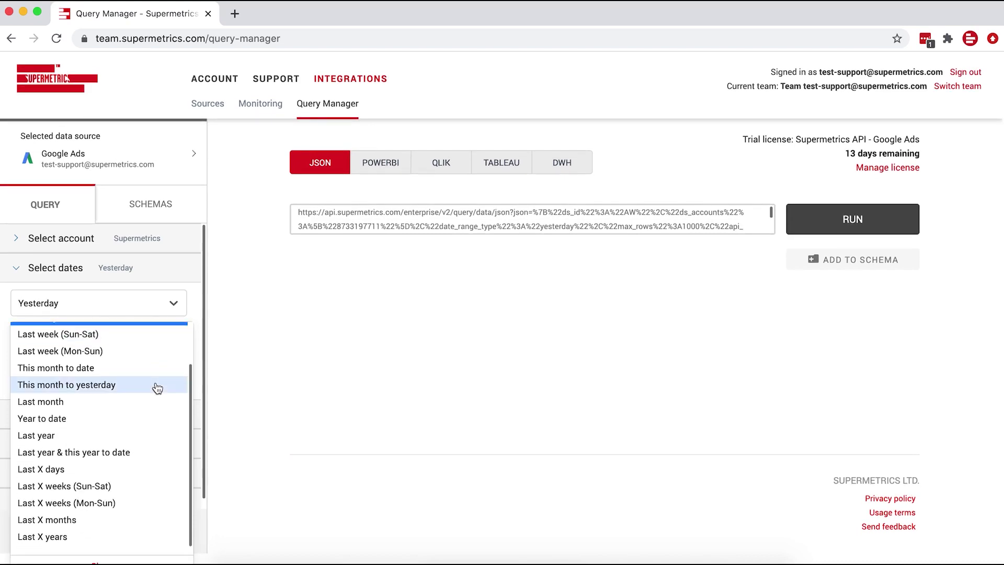
scroll(156, 388, "up", 2)
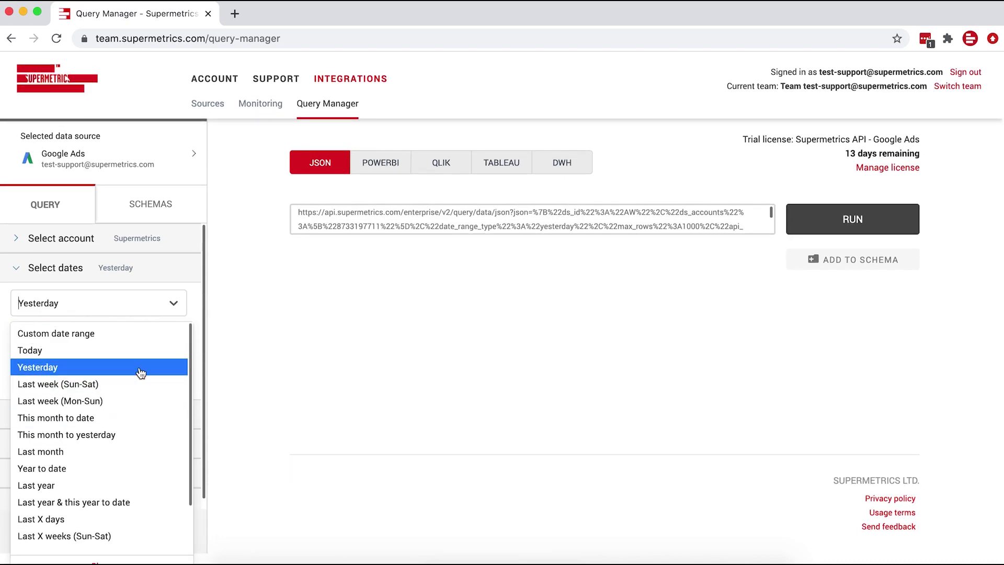
left_click(141, 372)
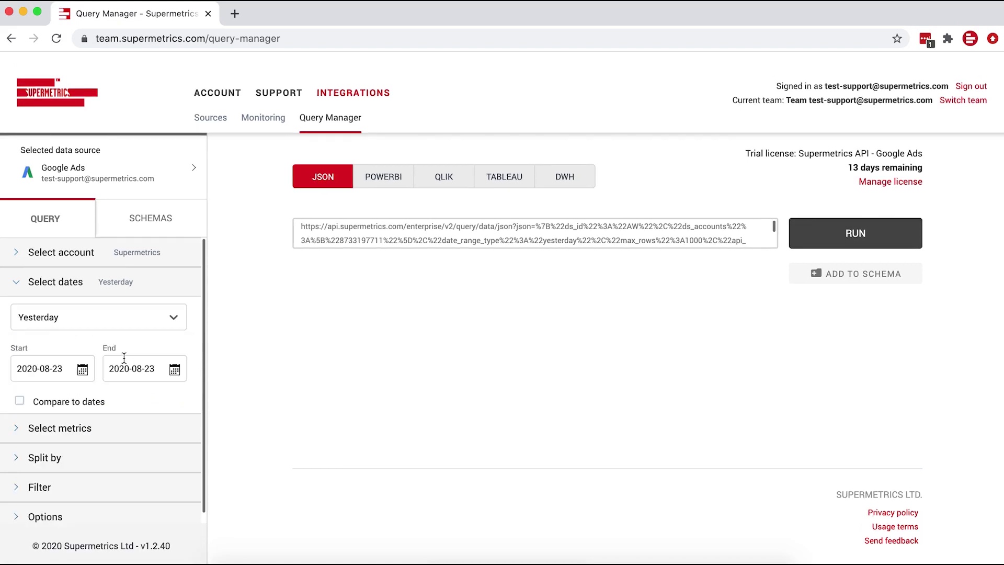
left_click(21, 283)
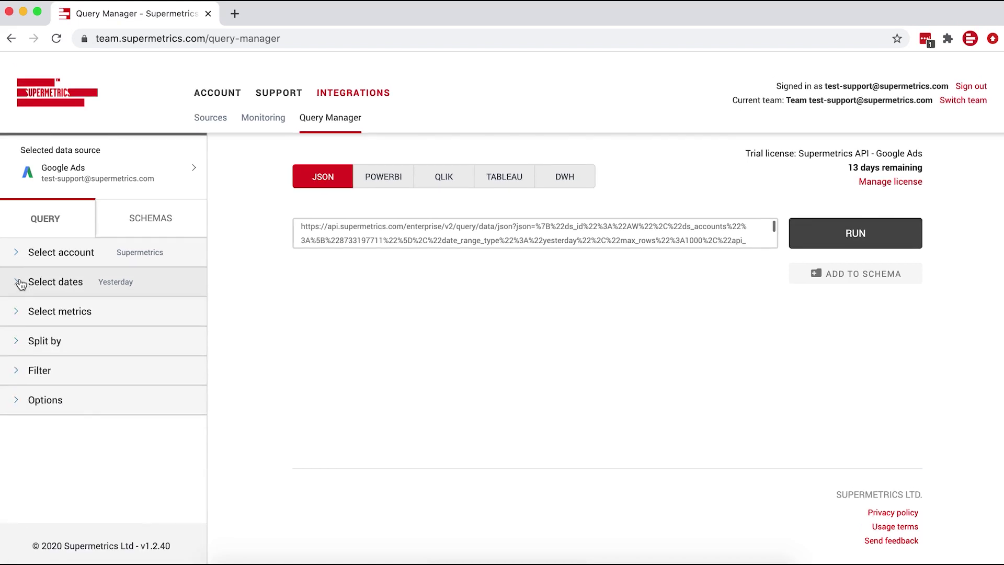
left_click(14, 312)
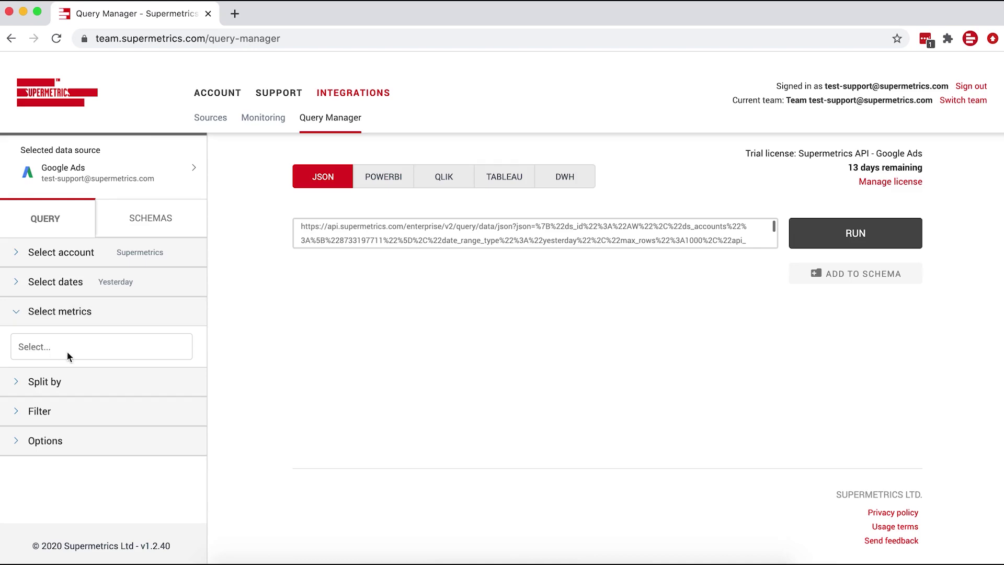
Add Impressions and Clicks as the Google Ads query's metrics
left_click(139, 346)
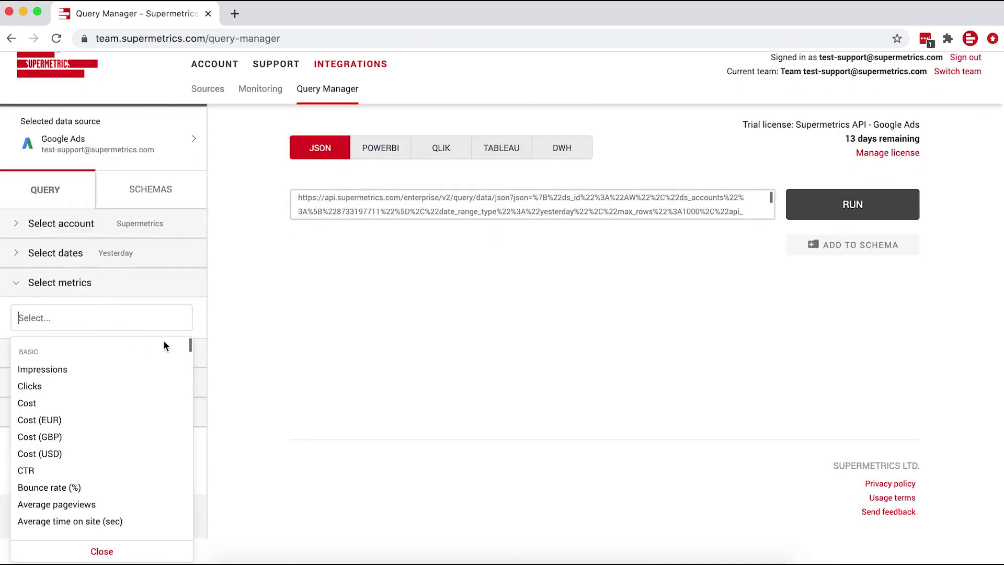
scroll(156, 377, "down", 5)
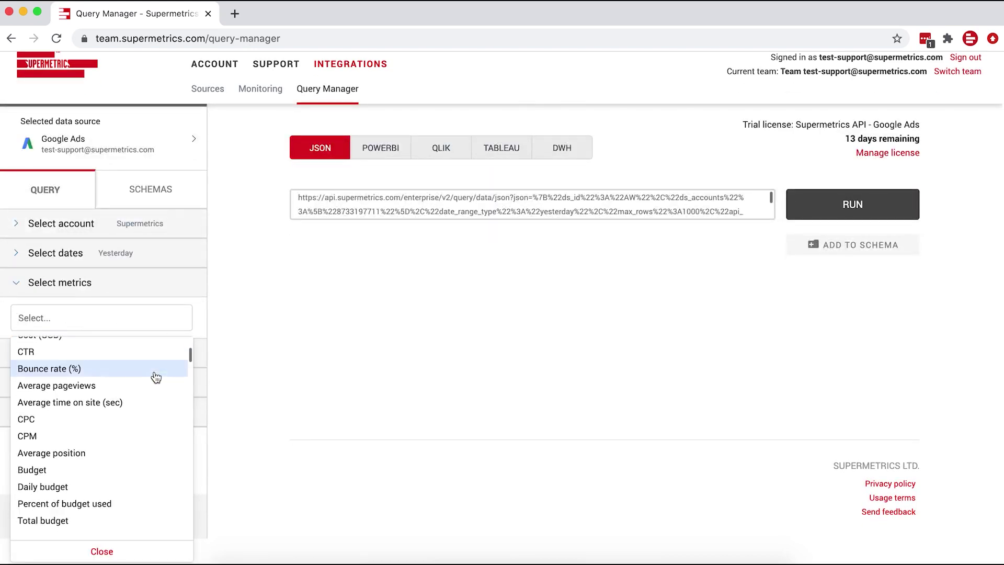
scroll(156, 377, "down", 4)
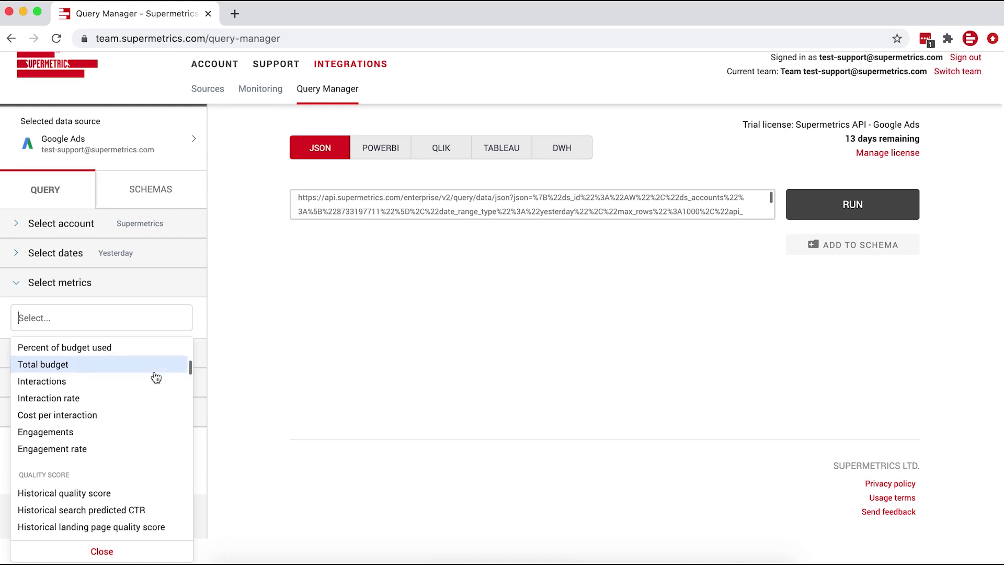
scroll(156, 377, "up", 2)
scroll(155, 377, "up", 7)
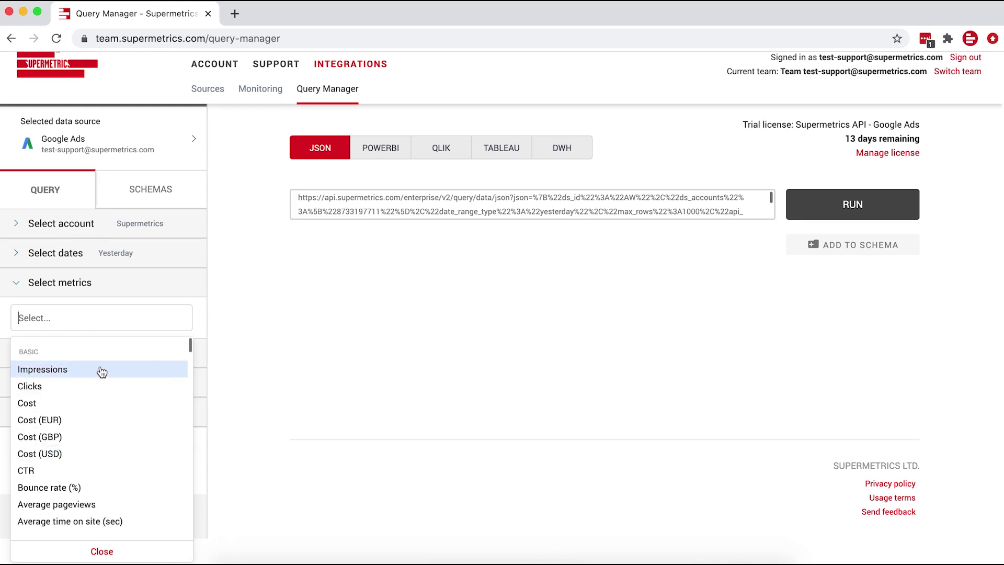
left_click(102, 372)
left_click(102, 372)
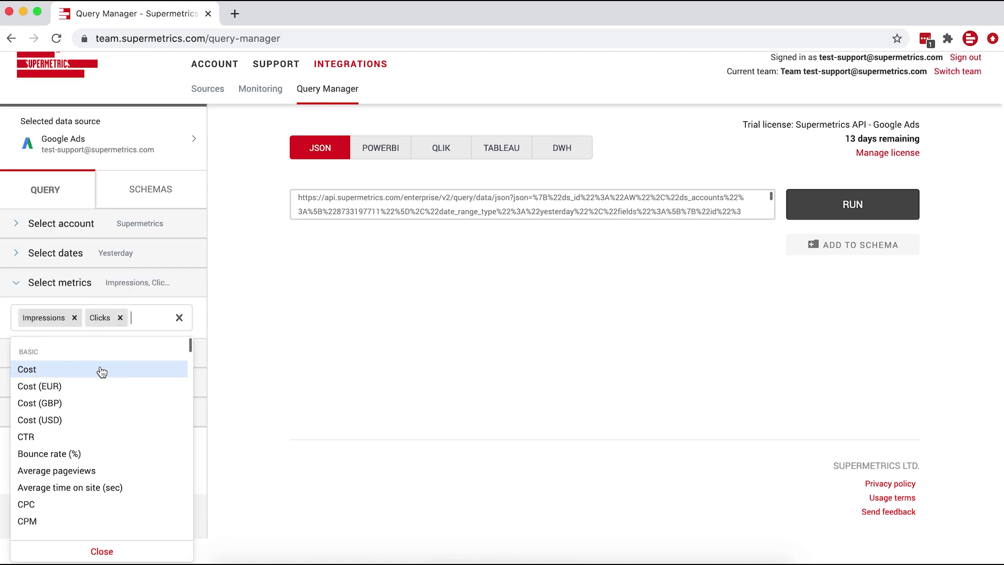
left_click(14, 285)
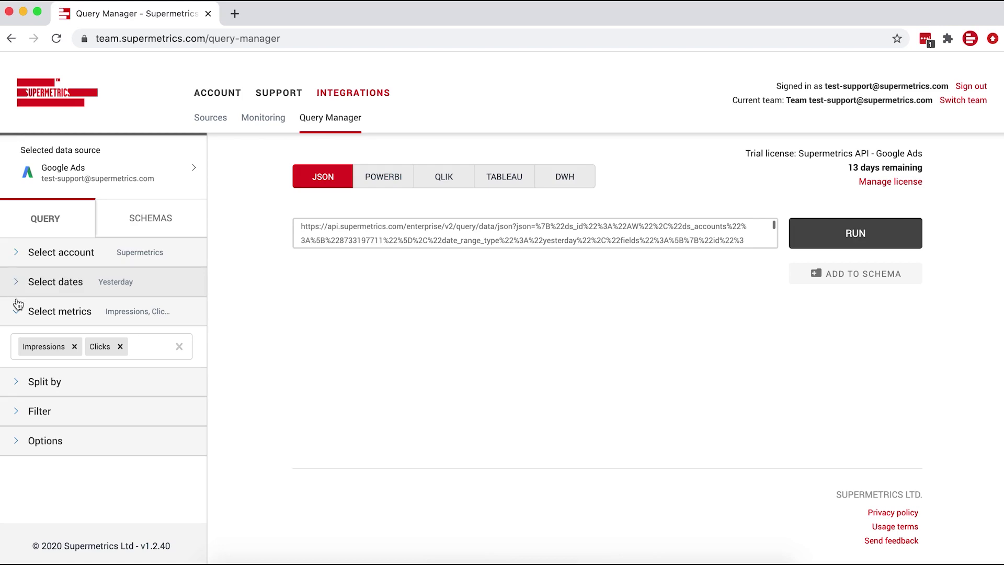
Split the query's rows by Campaign name, found by searching 'campaign'
left_click(16, 388)
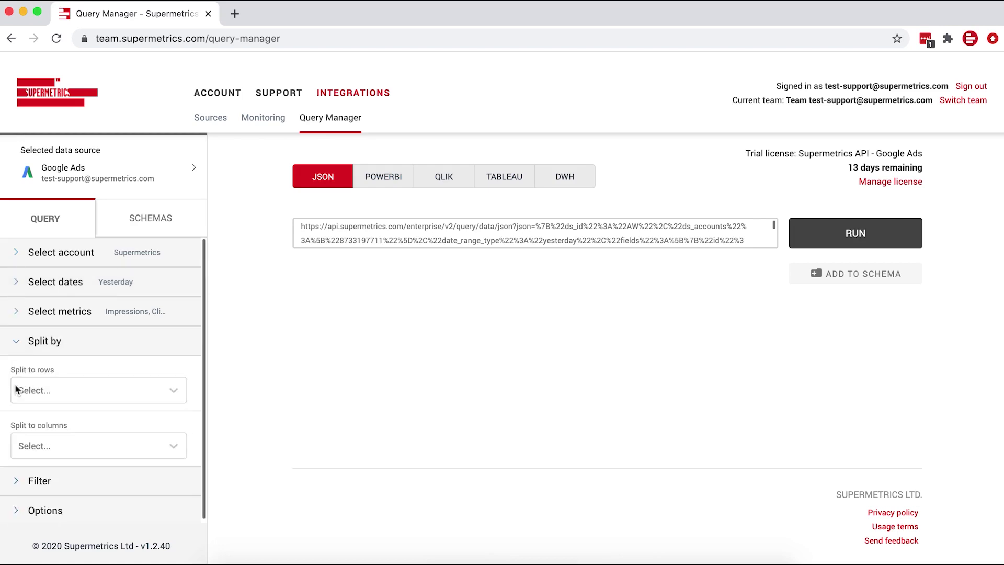
left_click(136, 390)
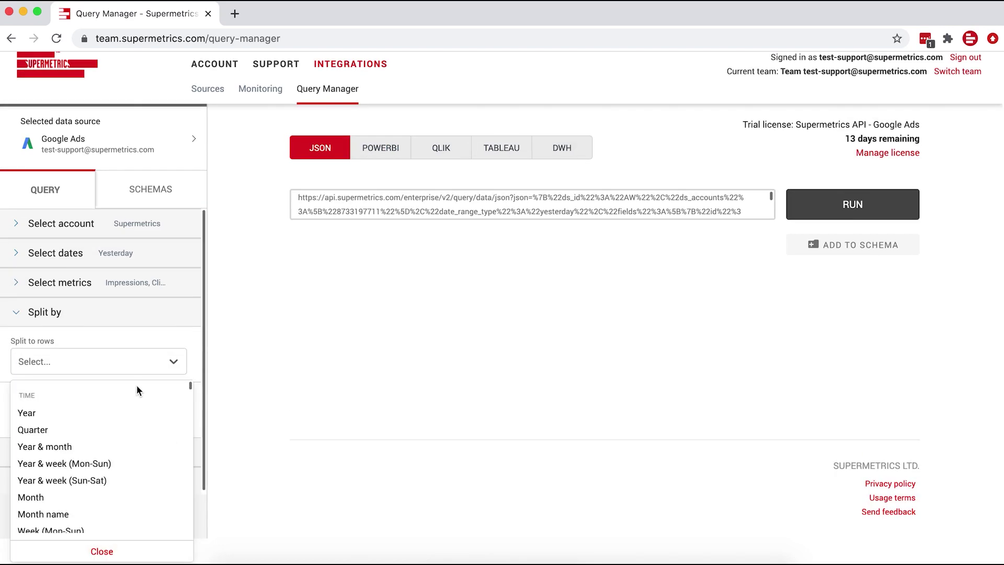
type("campaign")
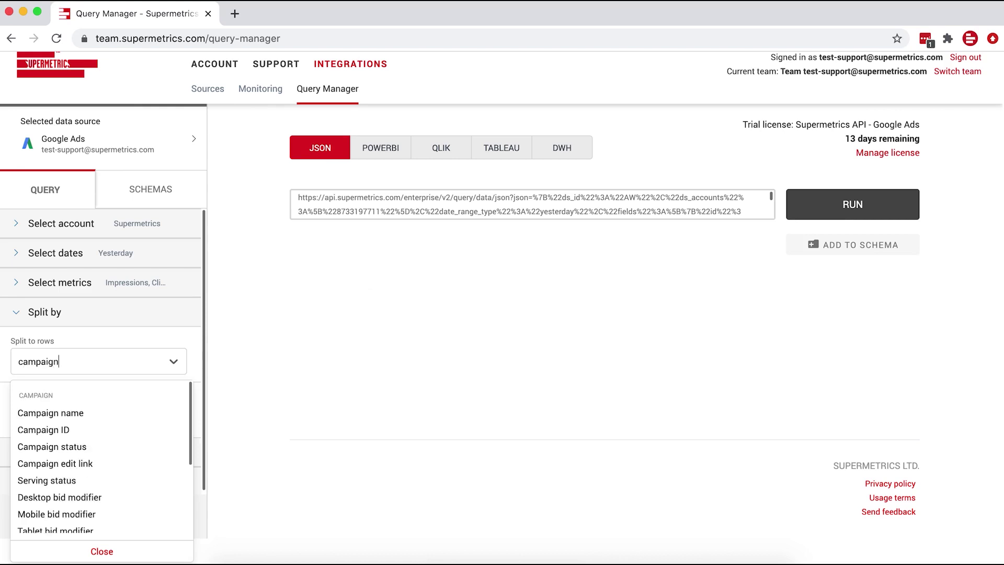
left_click(147, 417)
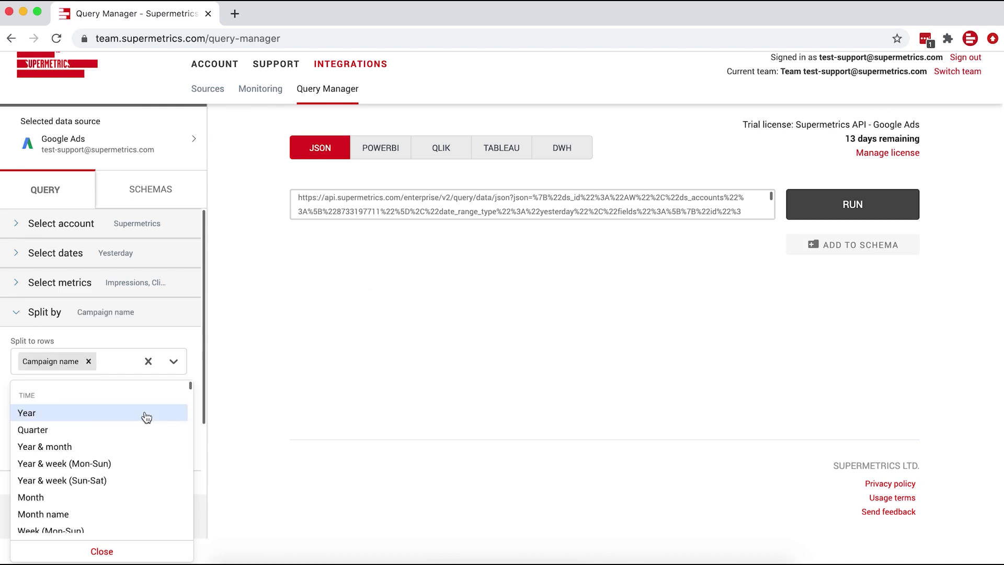
left_click(14, 317)
left_click(15, 347)
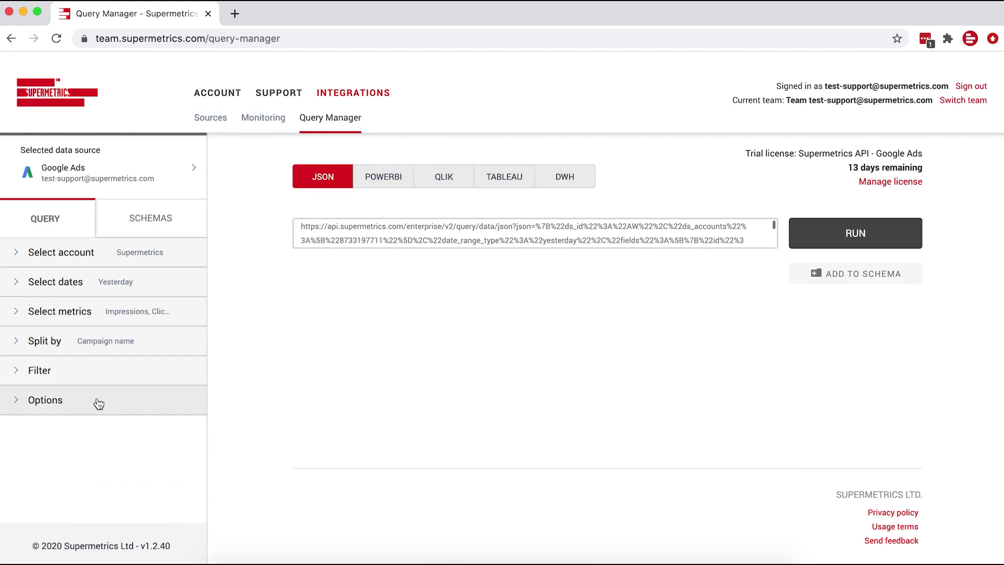
Run the query and review the 74-row preview of campaigns with Impressions and Clicks
left_click(812, 245)
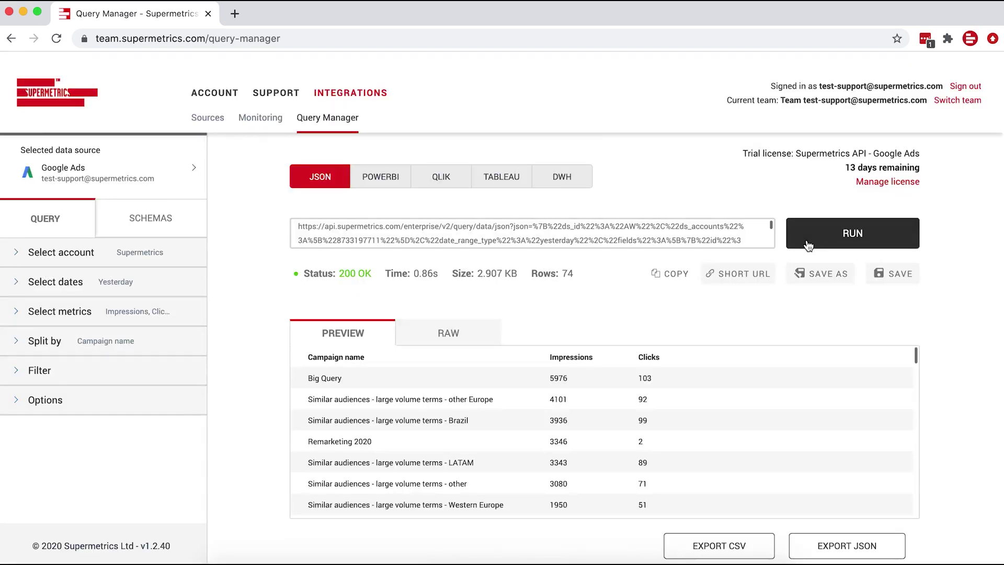
scroll(719, 392, "down", 1)
scroll(720, 393, "down", 5)
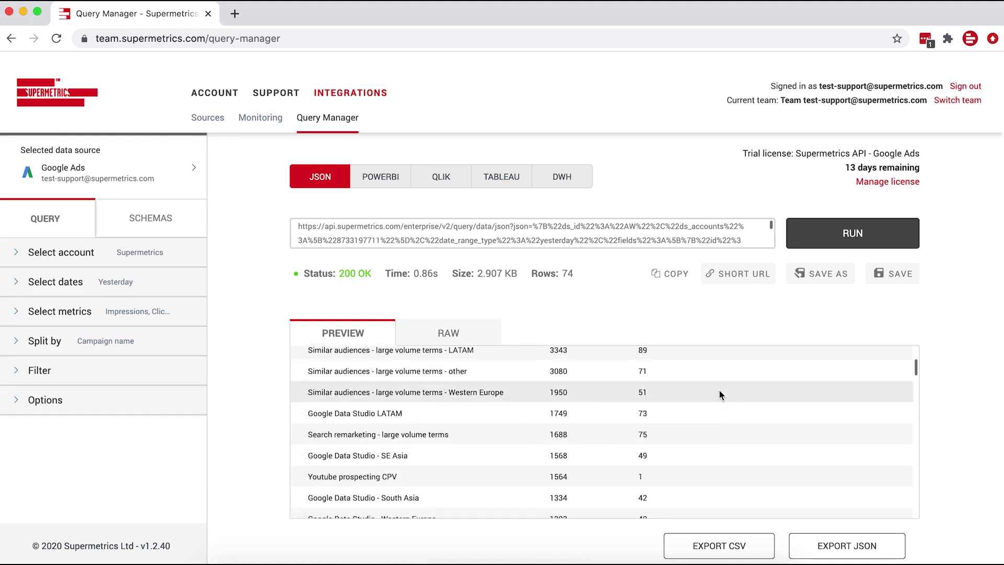
scroll(719, 393, "up", 5)
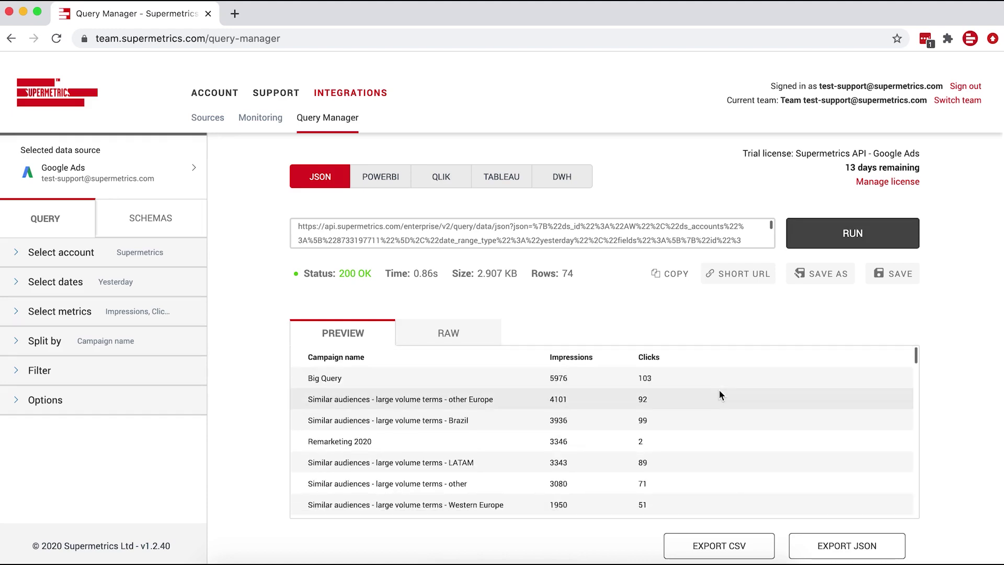
Compare the Power BI and Qlik URL formats, then copy the JSON query URL
left_click(407, 183)
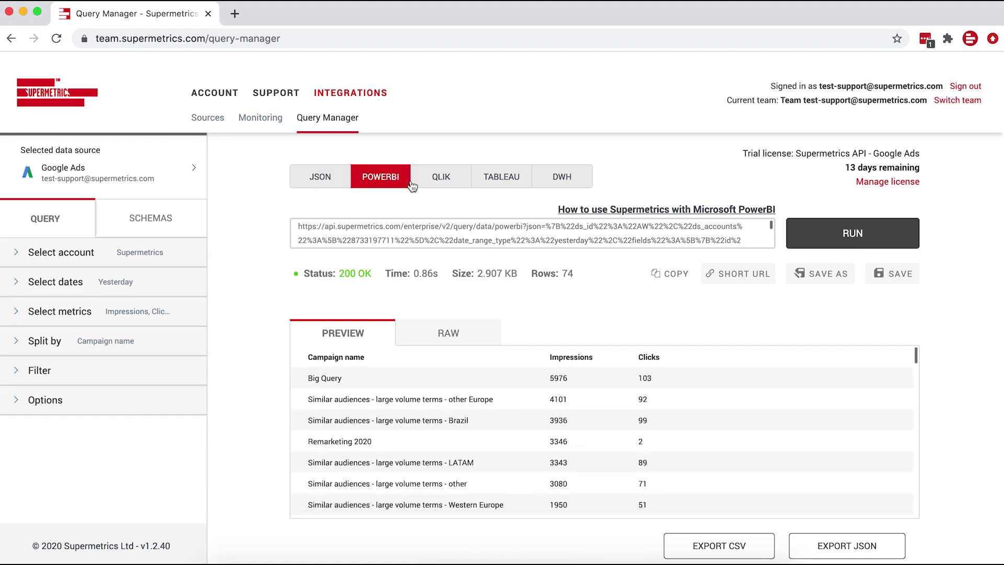
left_click(444, 182)
left_click(325, 177)
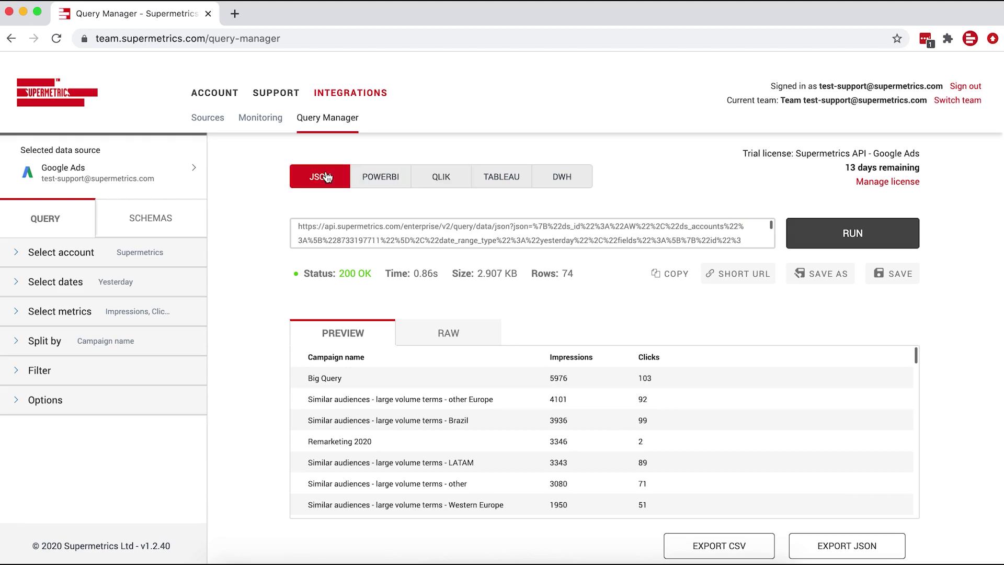
left_click(686, 281)
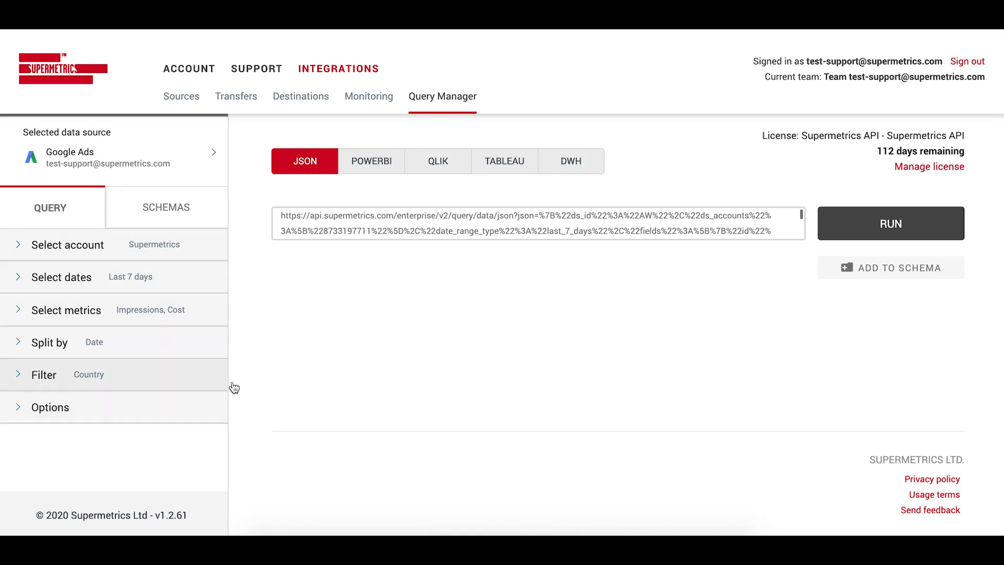
Run the date-split query (8 rows) and copy its Power BI-format URL
left_click(842, 232)
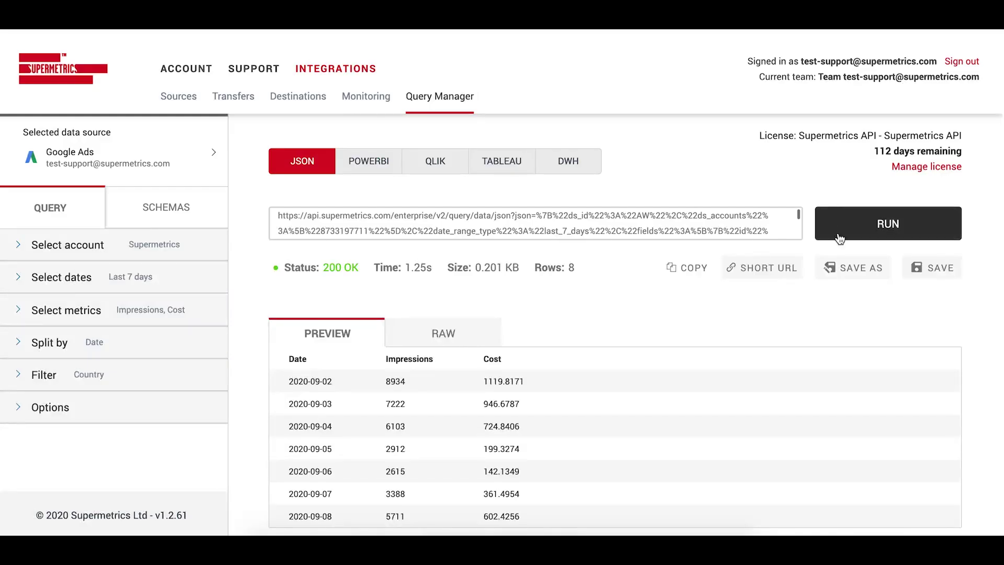
scroll(582, 385, "down", 1)
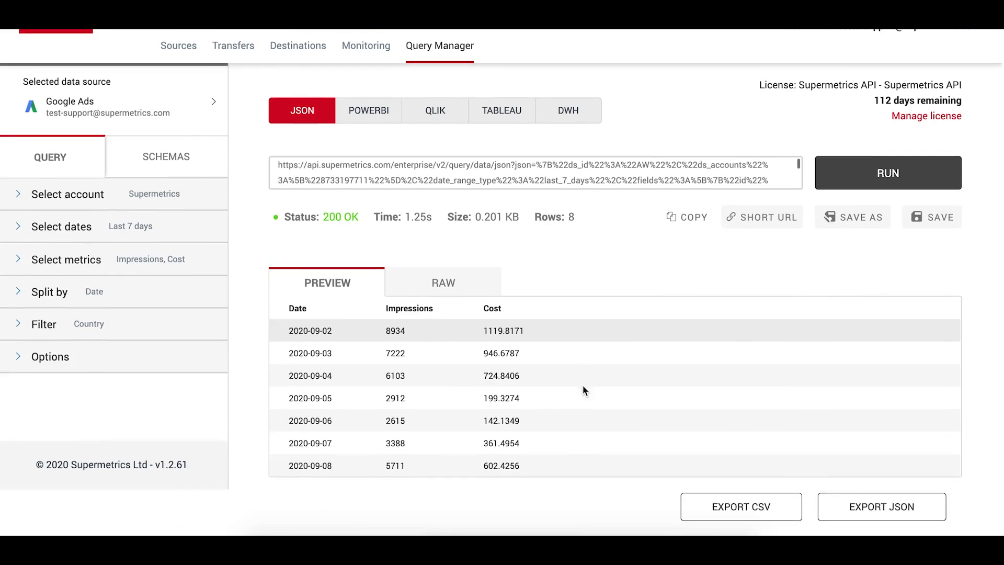
scroll(583, 386, "up", 1)
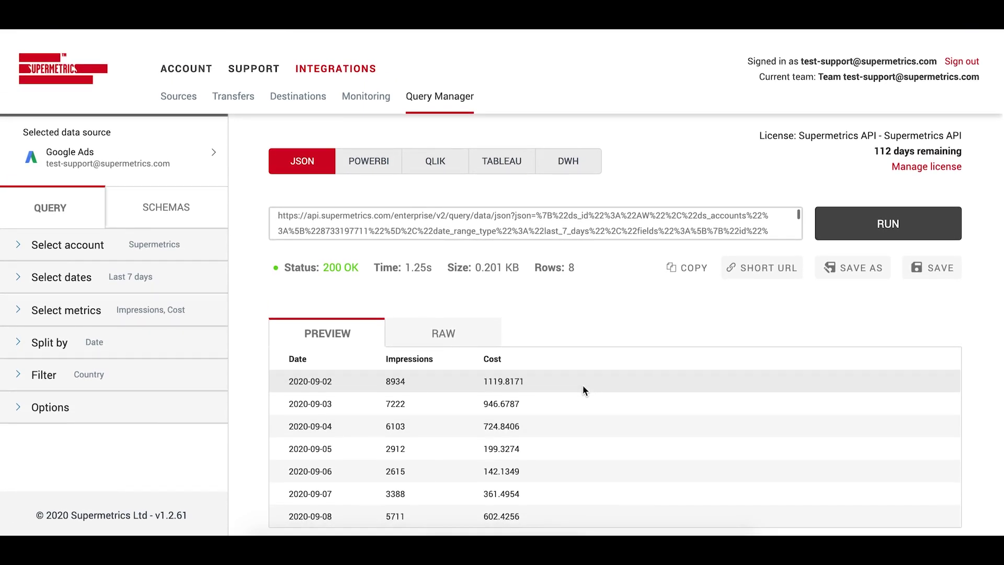
left_click(398, 173)
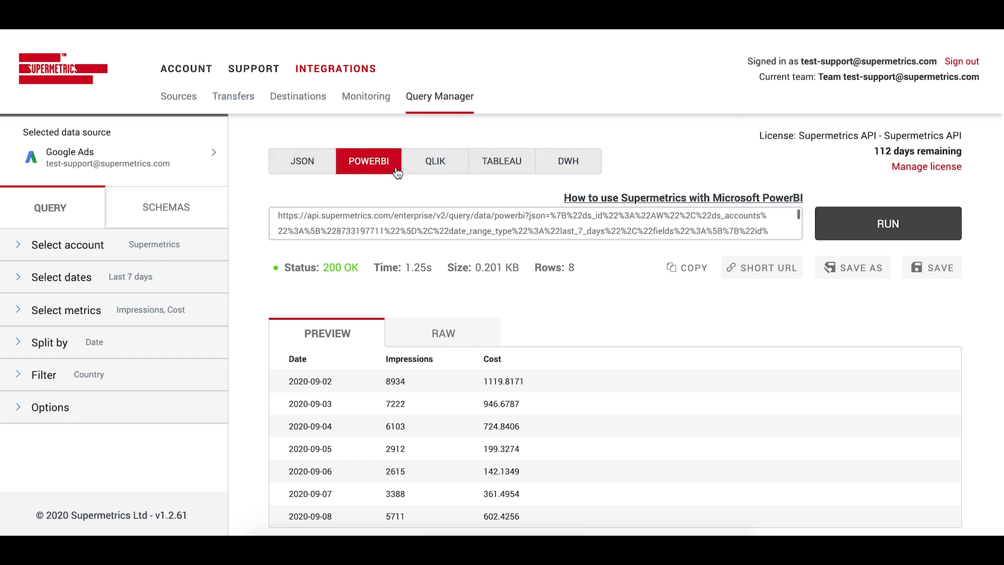
left_click(668, 269)
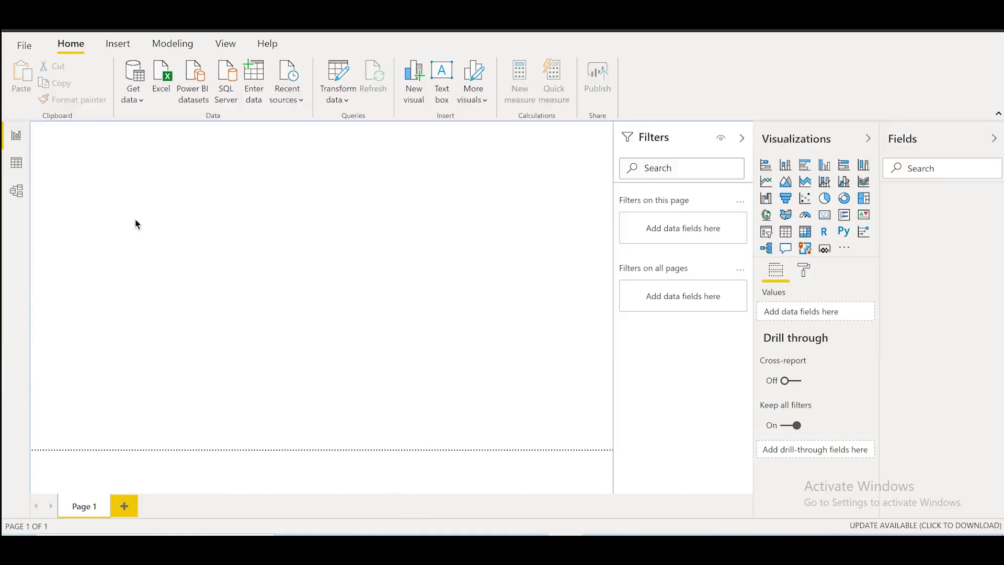
Fetch the pasted Supermetrics Power BI URL in Power BI through the Web connector
left_click(138, 81)
type("web")
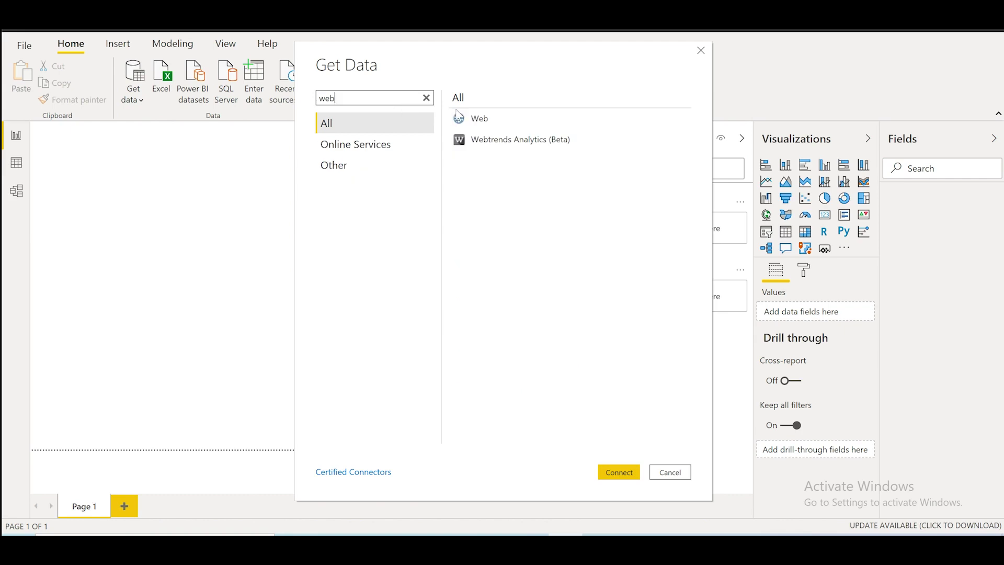
left_click(504, 125)
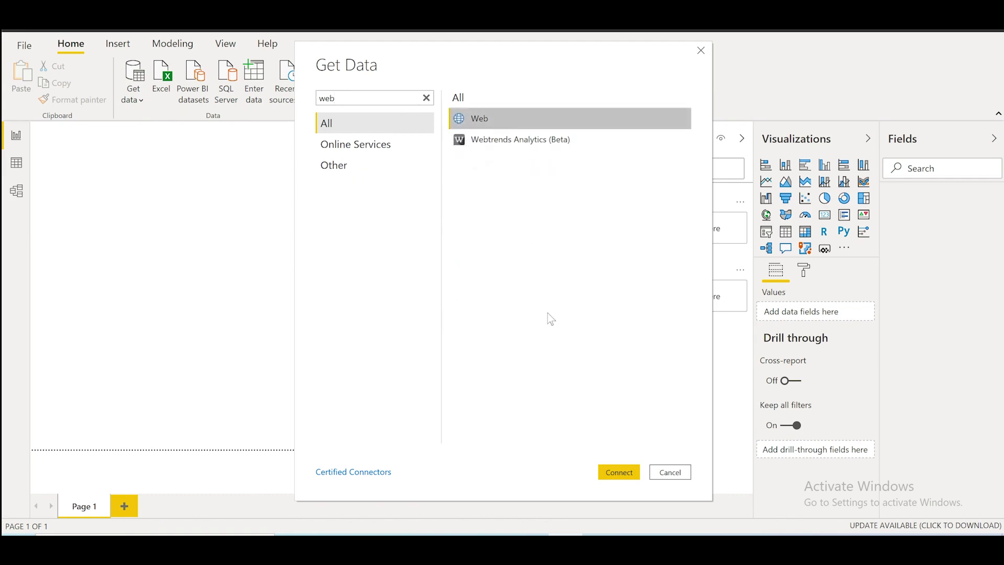
left_click(615, 473)
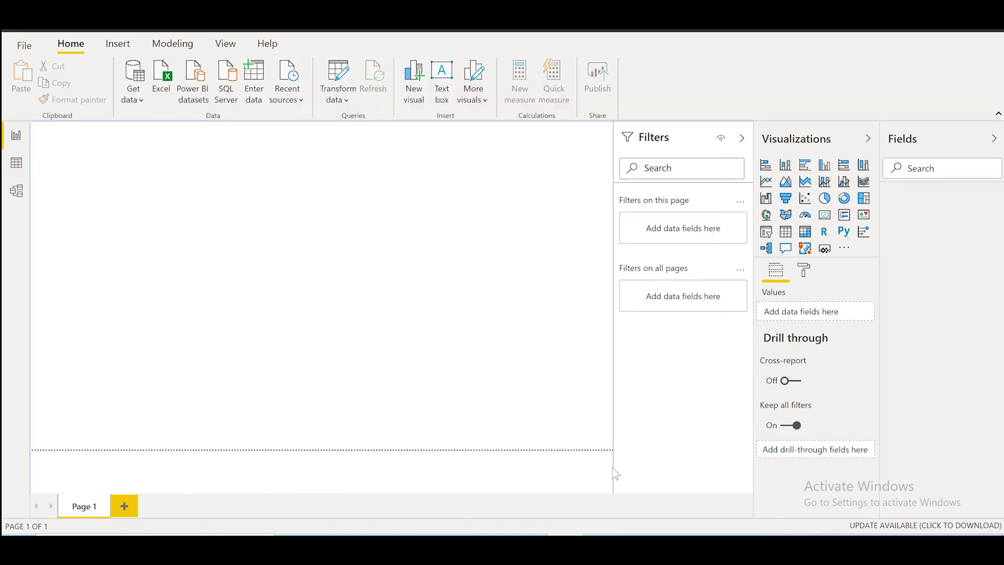
key("ctrl+v")
key("ctrl+a")
key("Home")
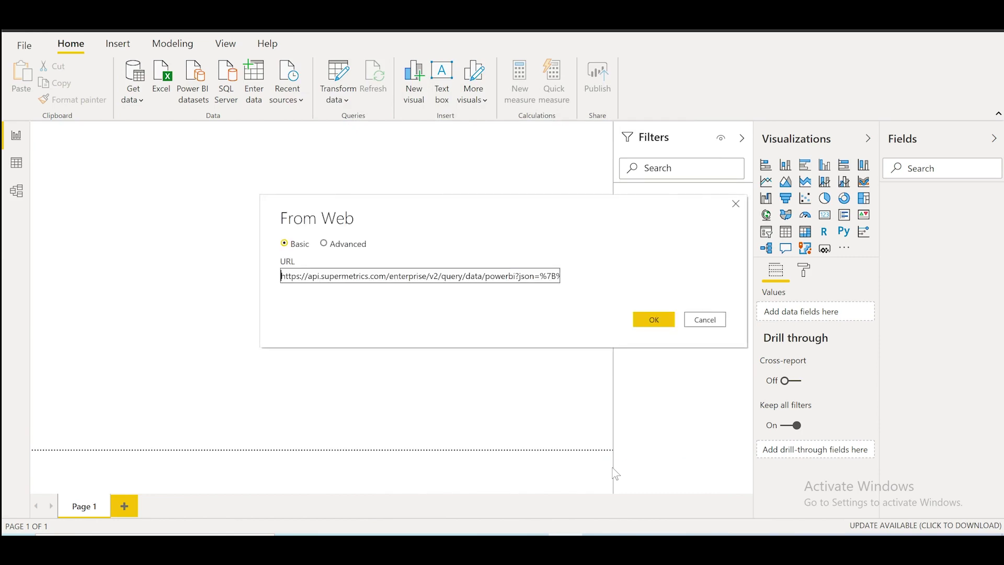
left_click(652, 324)
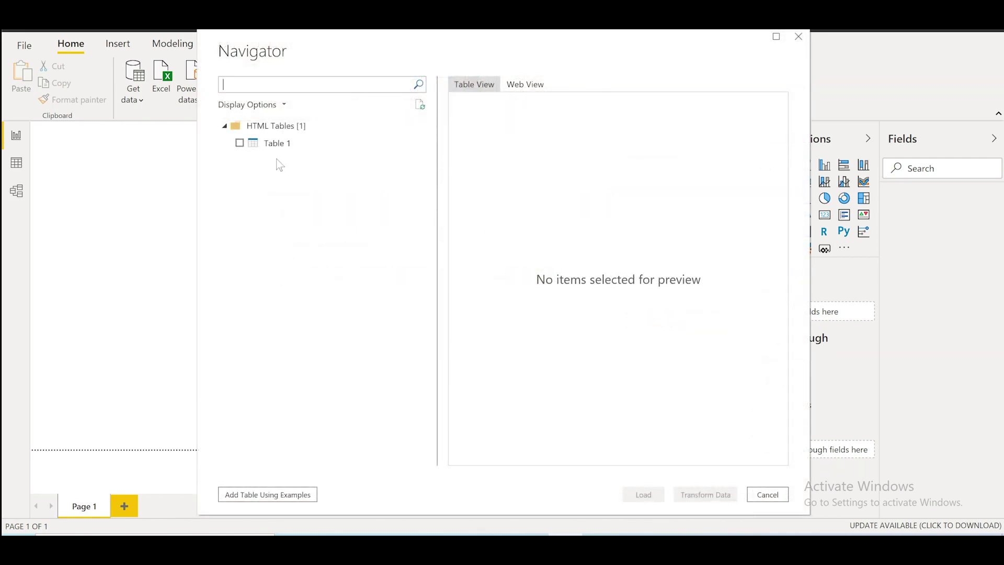
Tick Table 1 in the Navigator to preview it for loading
left_click(241, 143)
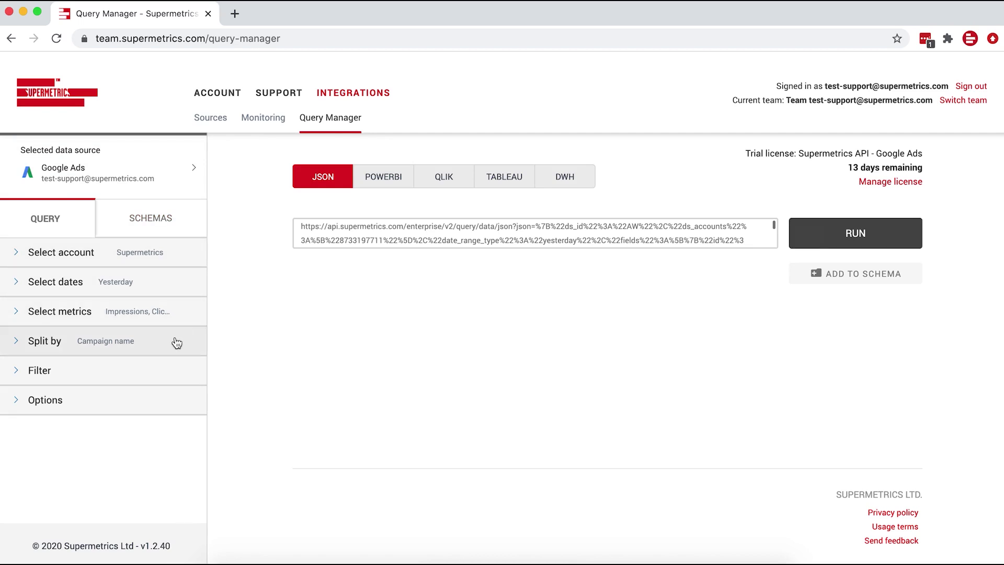
Rerun the Yesterday campaign query (74 rows) and copy its Tableau-format URL
left_click(821, 239)
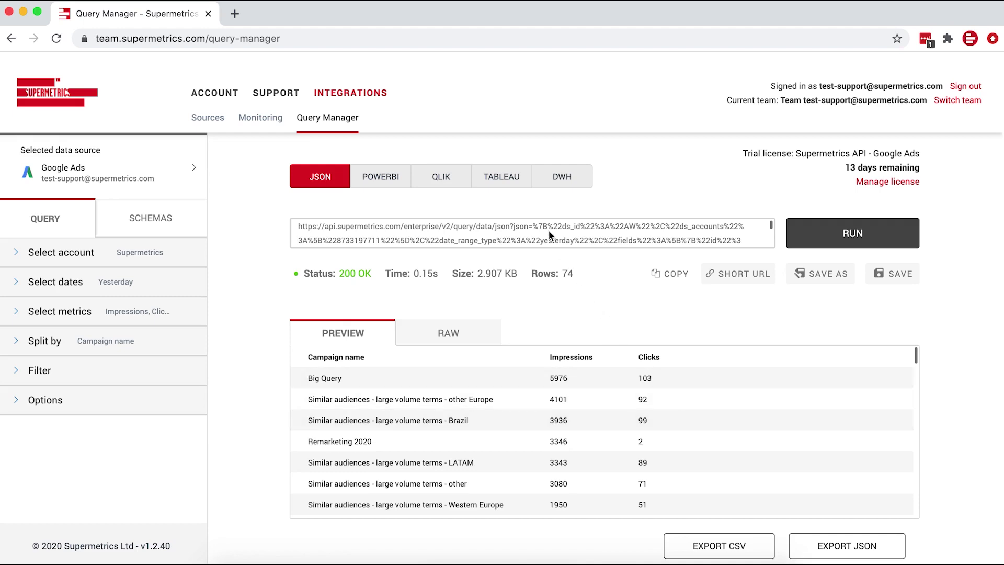
left_click(525, 186)
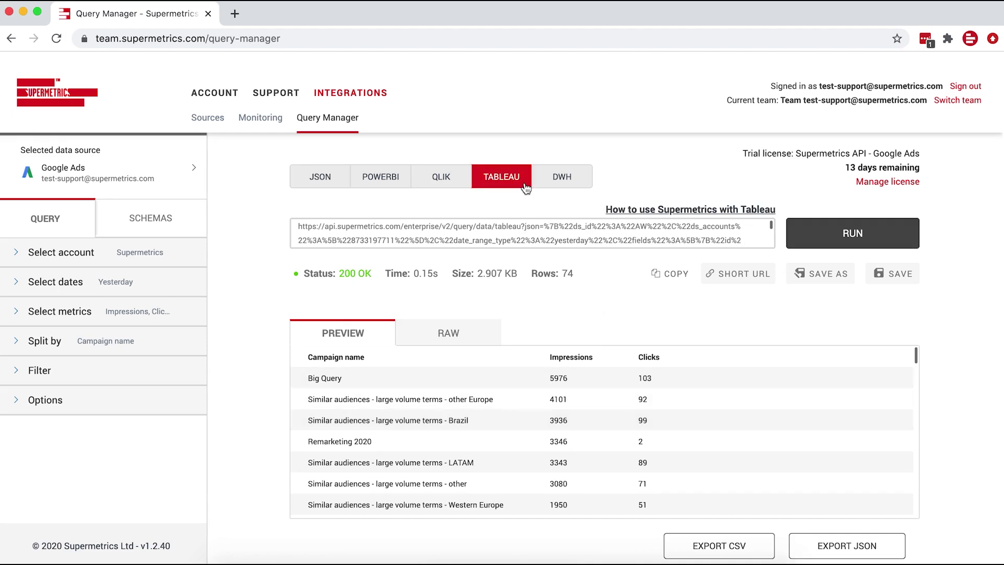
left_click(686, 274)
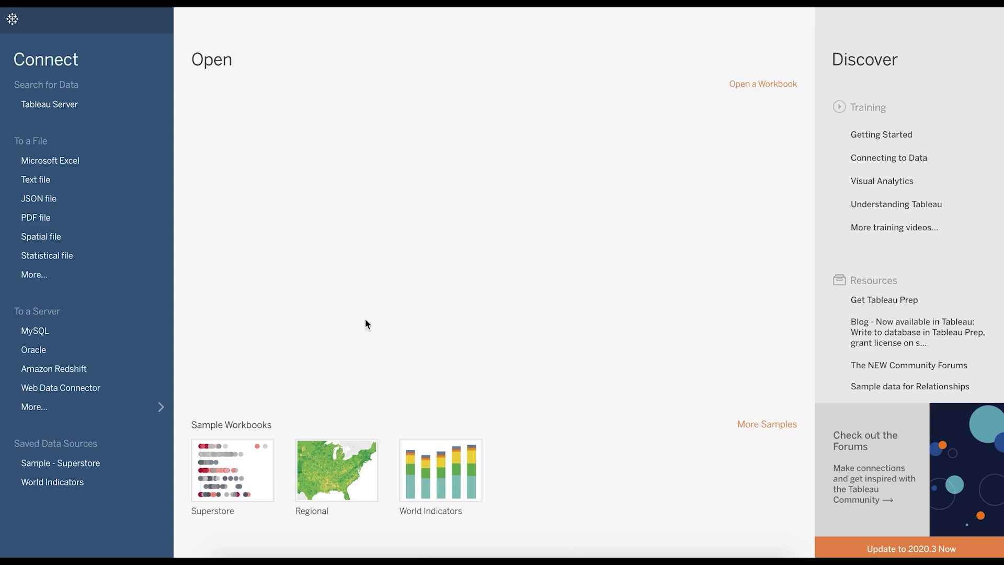
Open Tableau's Web Data Connector and load supermetrics.com/tools/tableau
left_click(156, 406)
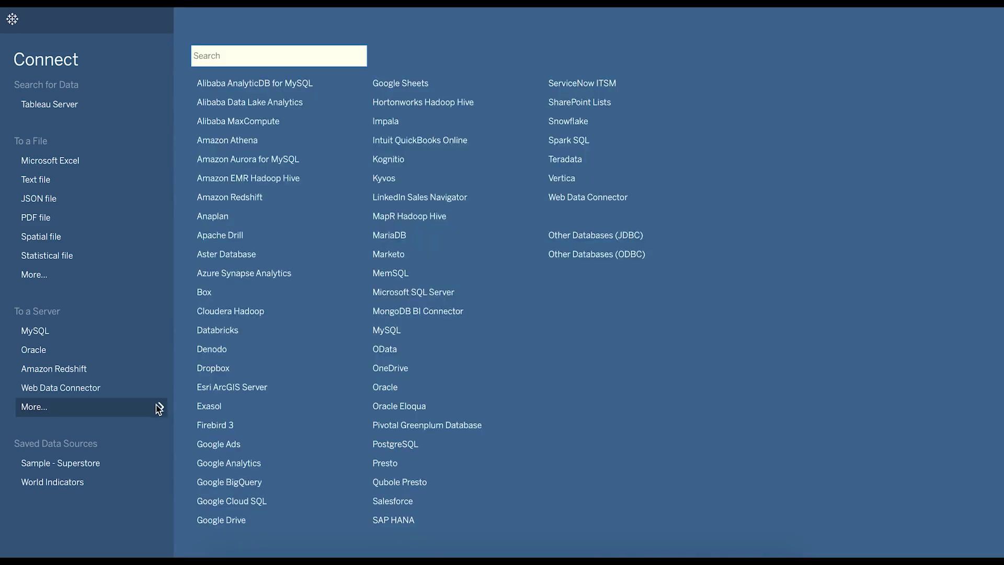
left_click(640, 198)
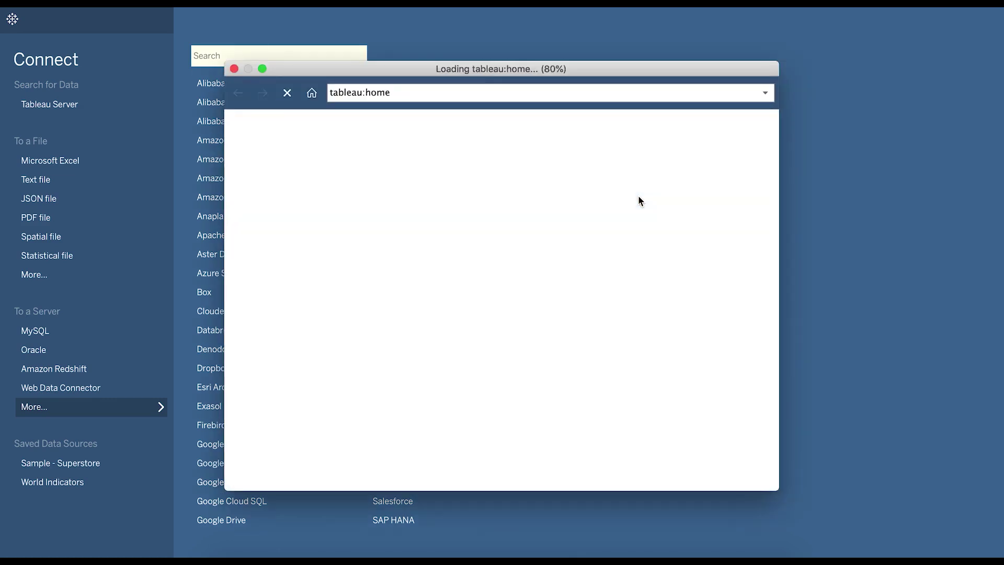
left_click(568, 250)
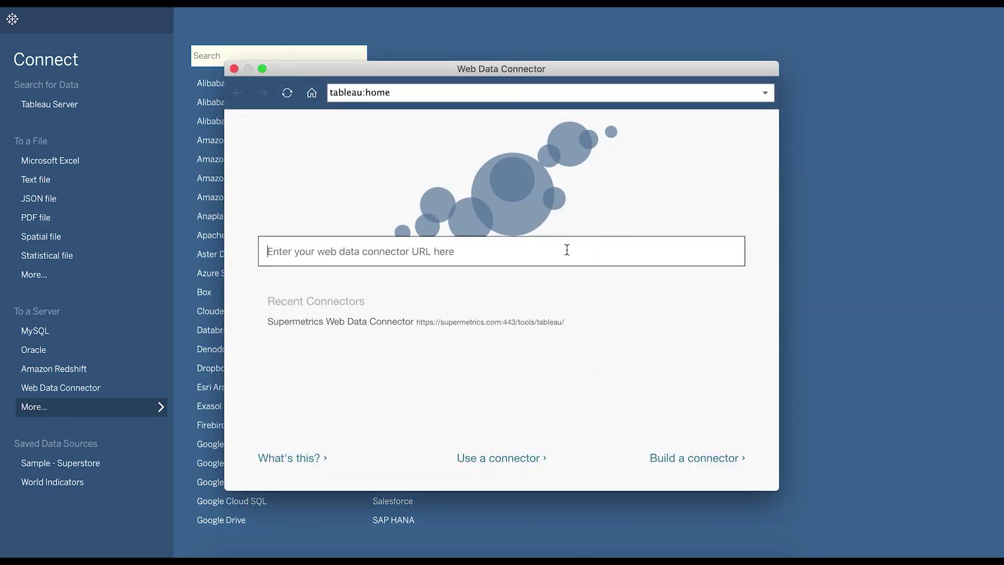
type("supe")
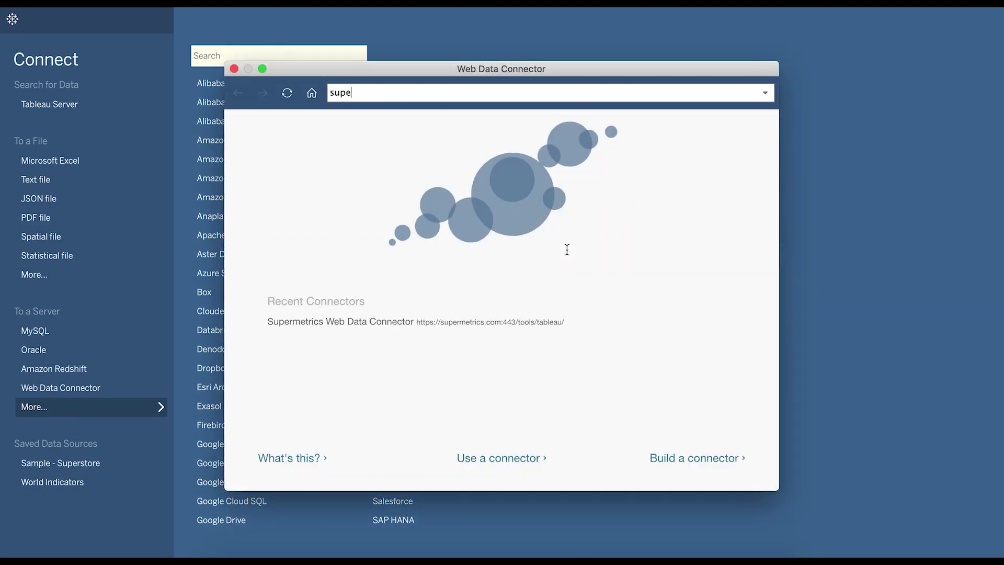
type("rmetrics.com/tools/tableau")
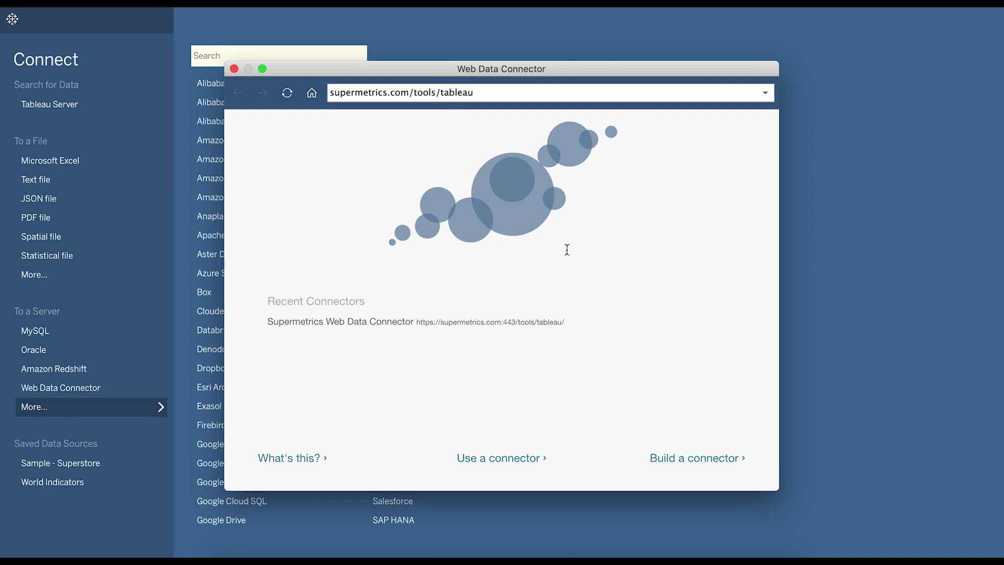
key("Return")
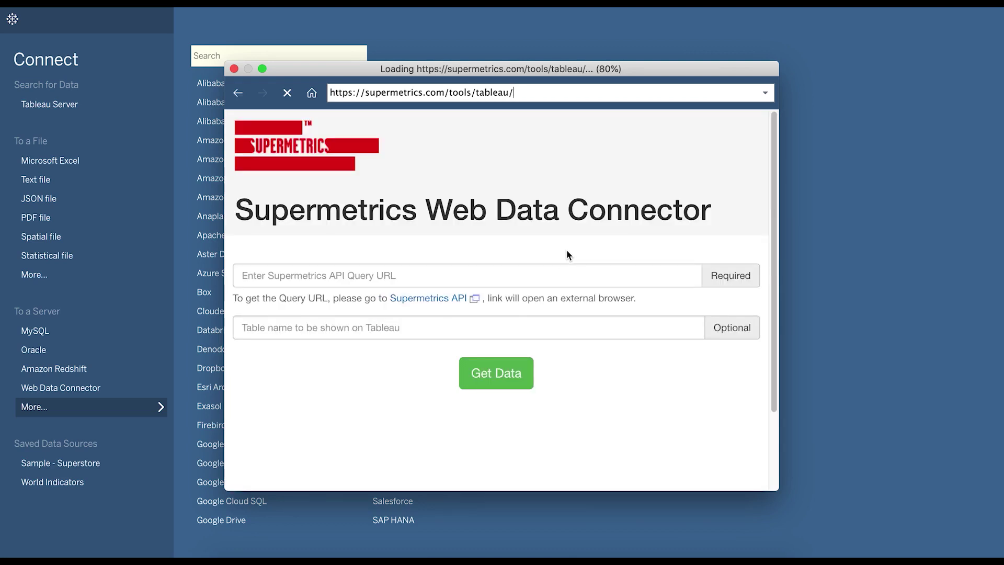
Paste the query URL, name the table 'Google Ads data', fetch it and update the preview
left_click(532, 274)
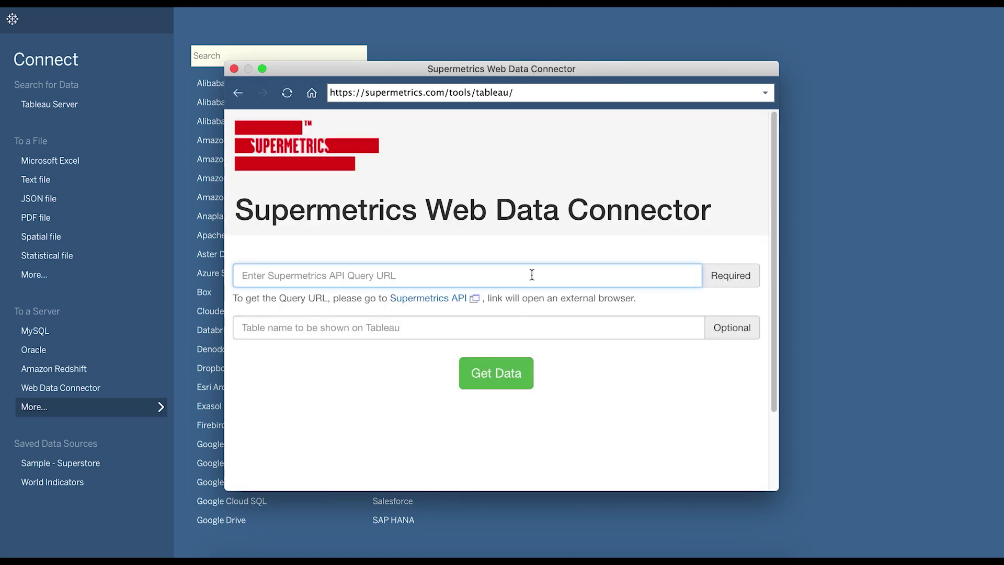
key("super+v")
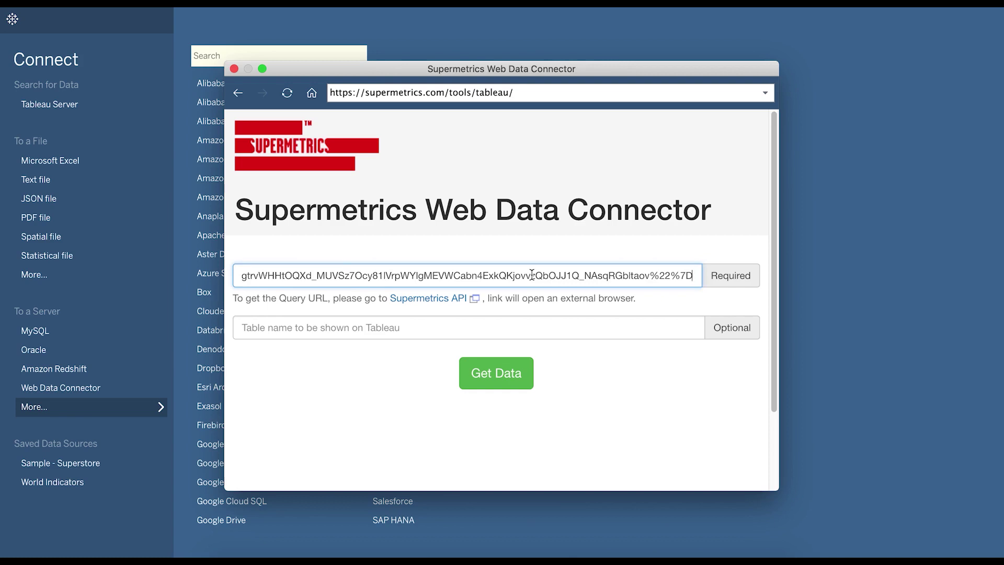
left_click(468, 323)
type("Google")
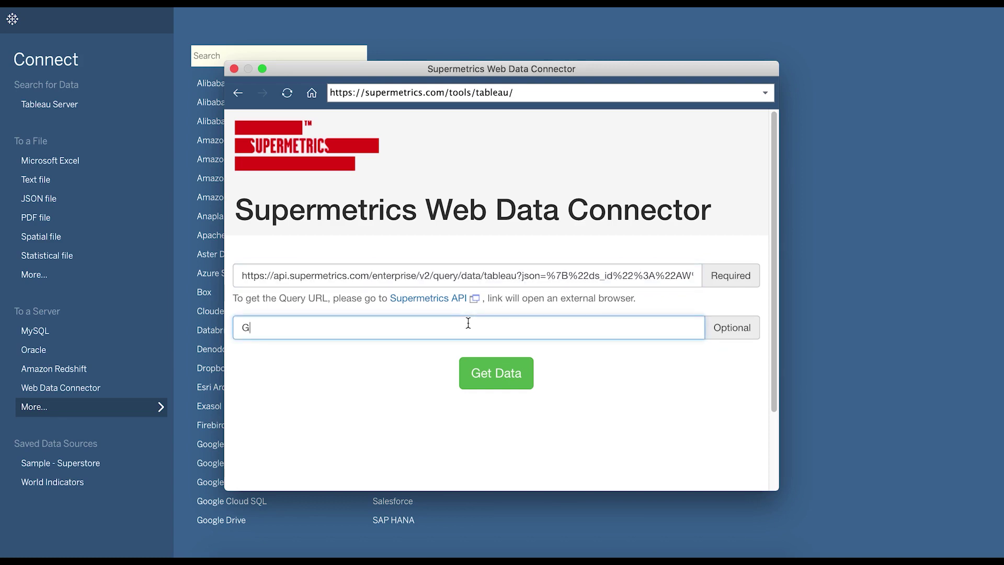
type(" Ads data")
left_click(512, 385)
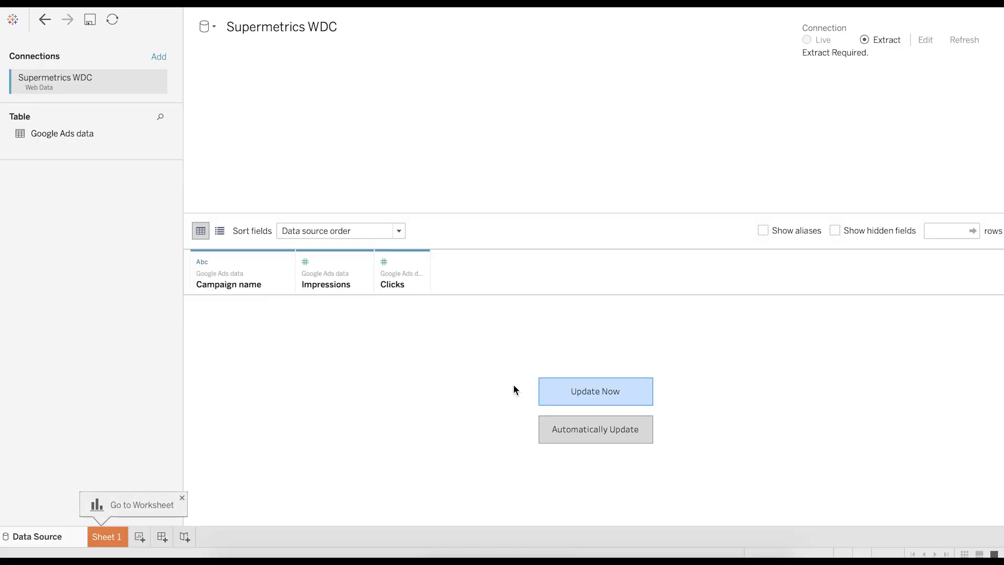
left_click(561, 397)
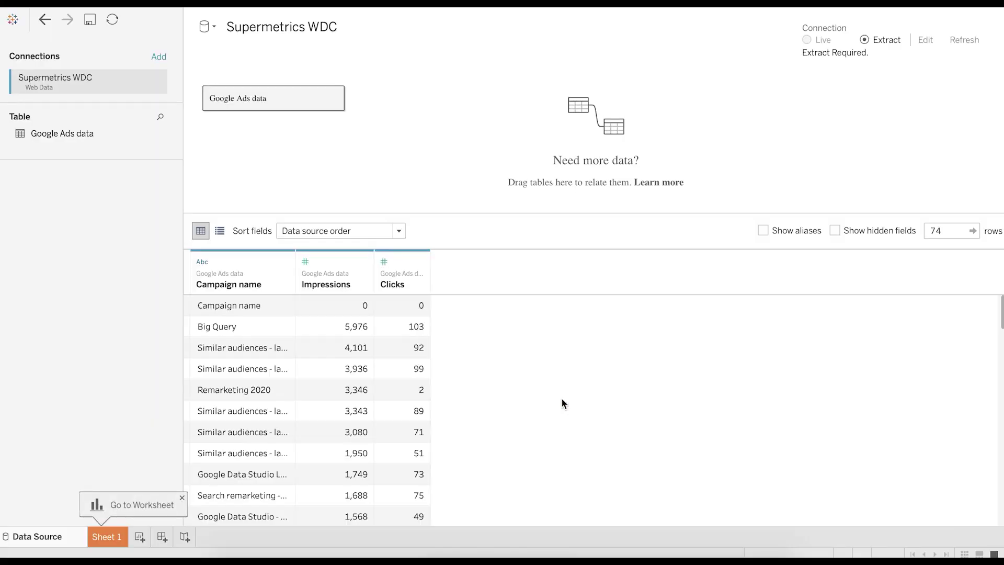